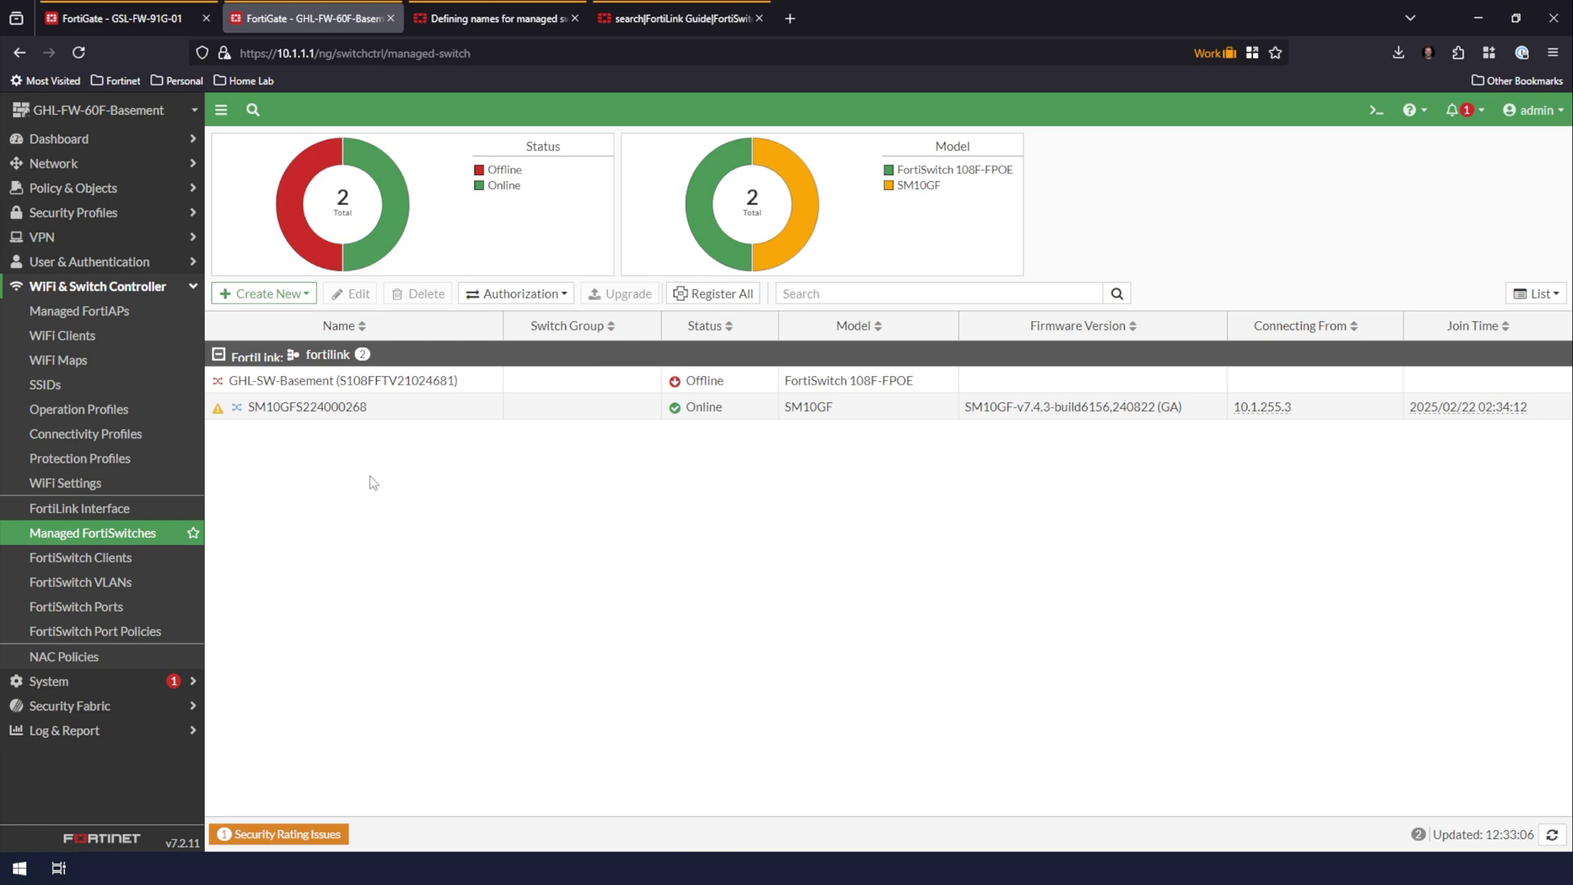
Rename switch SM10GFS224000268 to GHL-SW-110G and save it.
{"action": "double_click", "coordinate": [282, 408]}
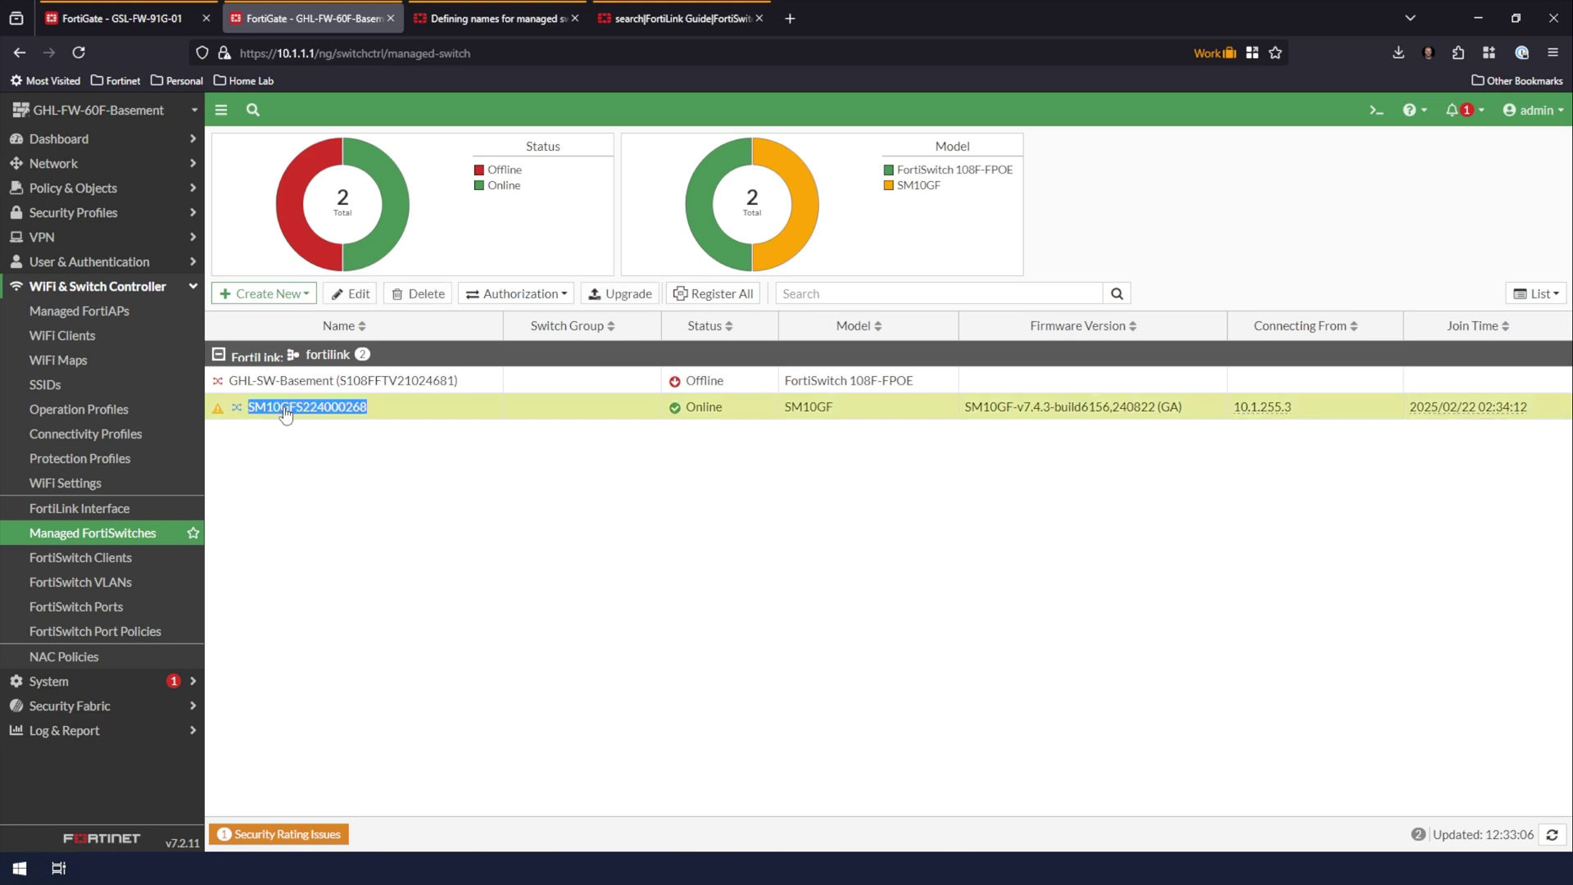
{"action": "left_click", "coordinate": [352, 202]}
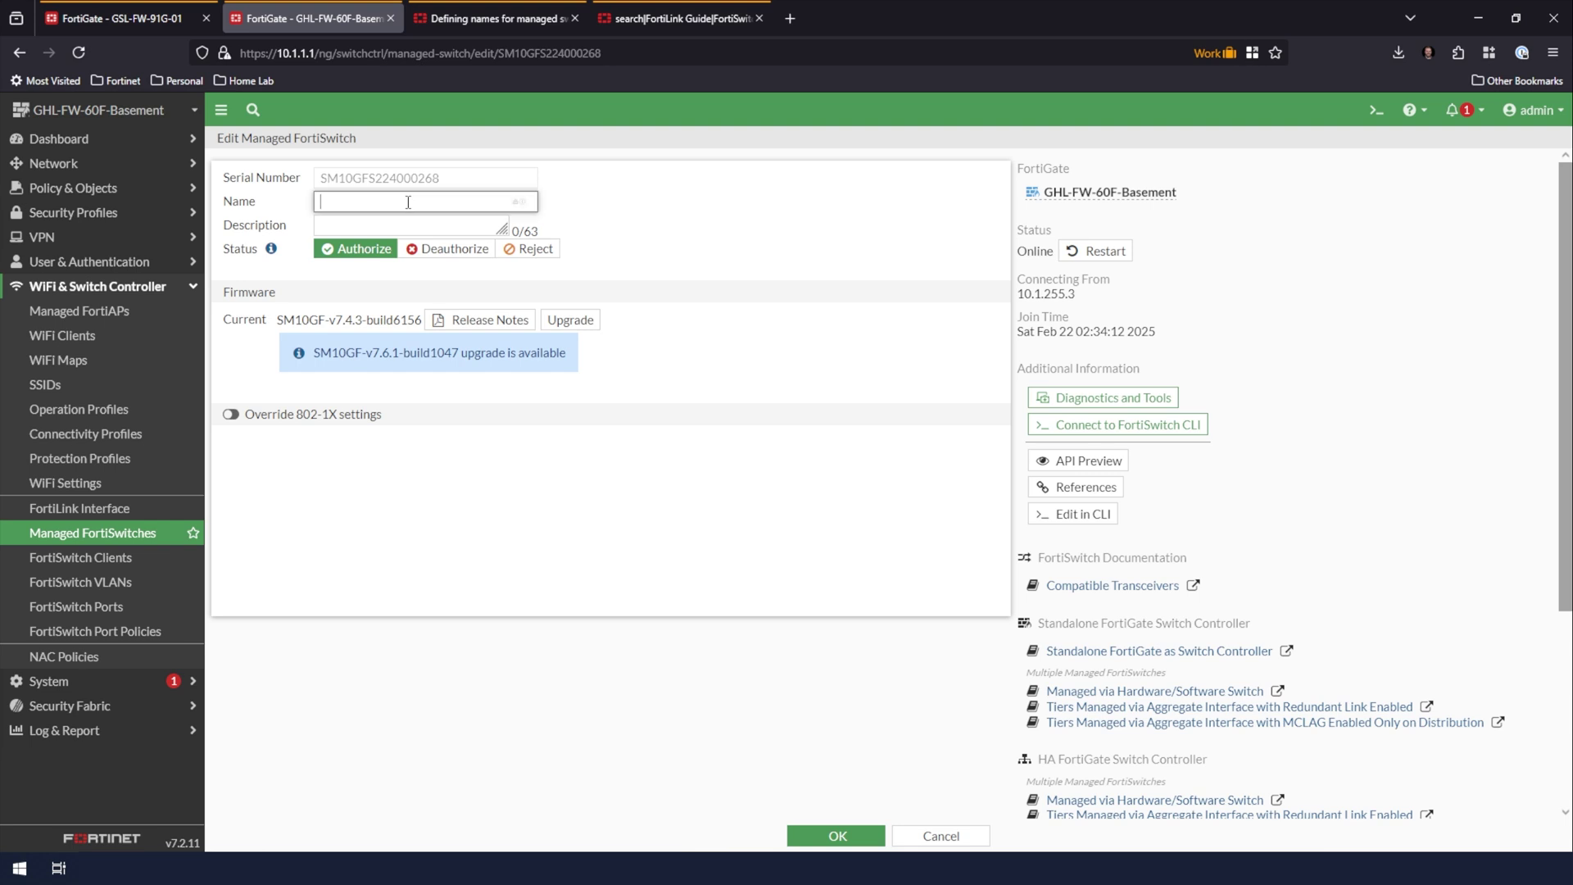
{"action": "type", "text": "GHL-SW-110G"}
{"action": "left_click", "coordinate": [870, 836]}
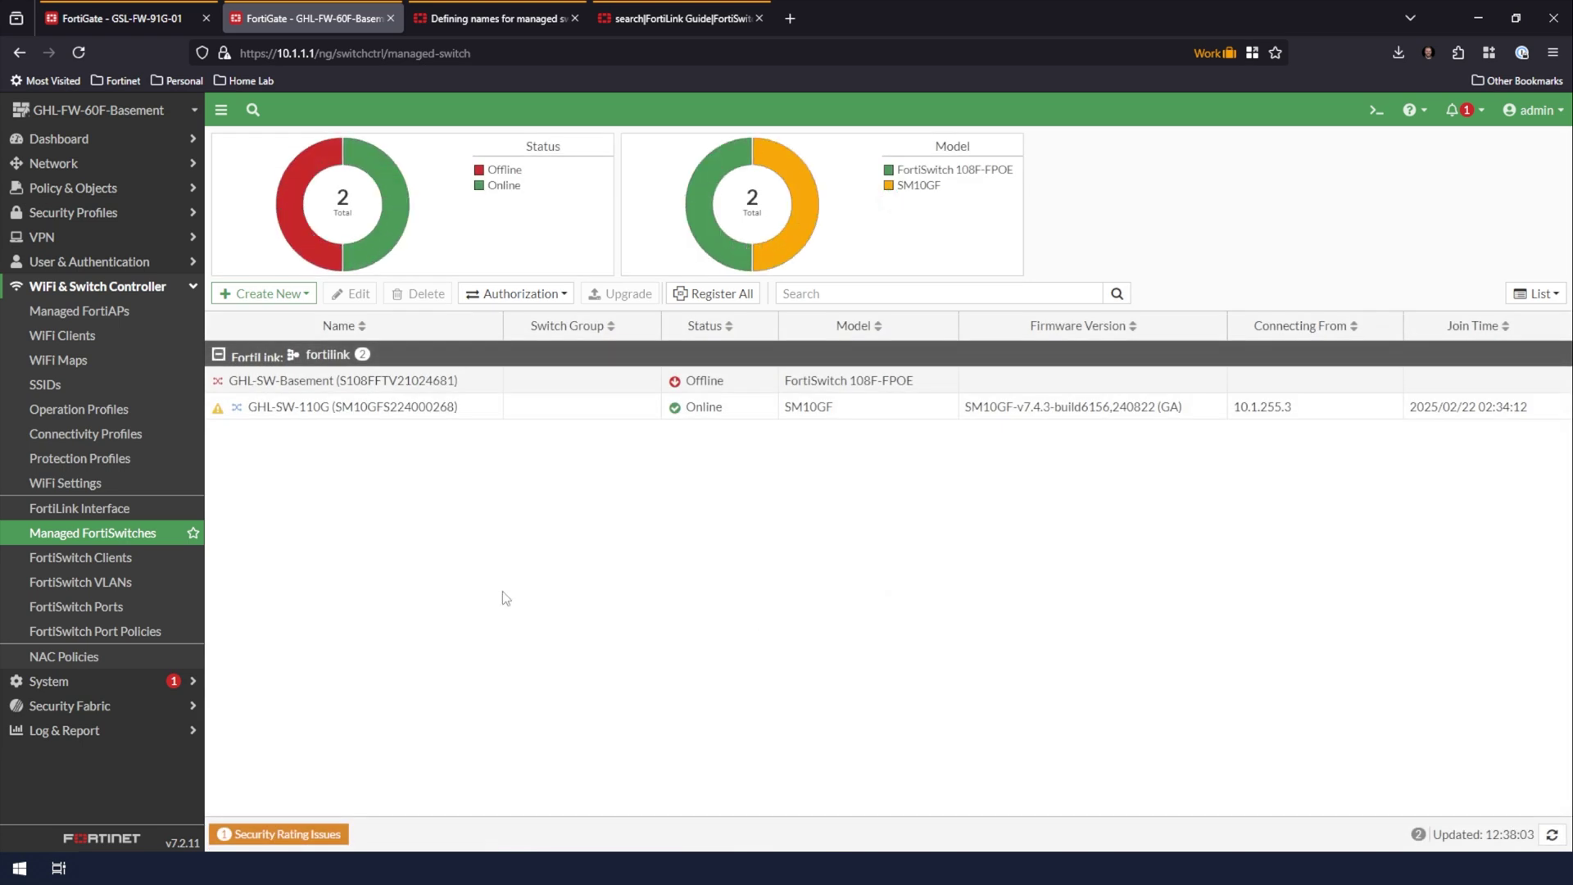
Show the GHL-SW-110G switch's configuration in CLI and highlight its set name line.
{"action": "mouse_move", "coordinate": [444, 413]}
{"action": "right_click", "coordinate": [444, 413]}
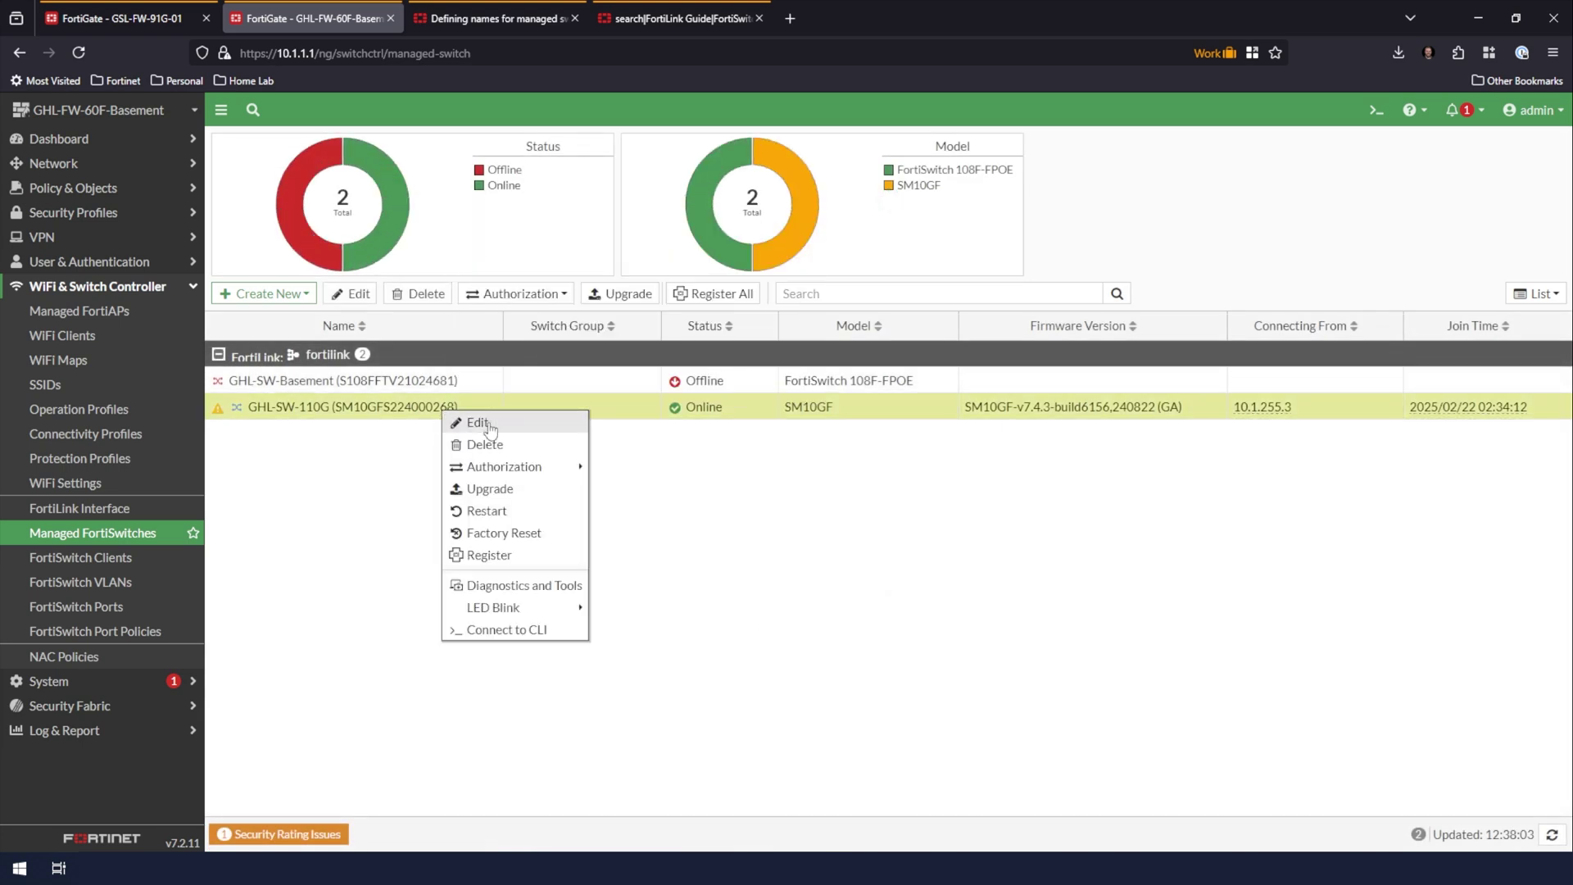
{"action": "left_click", "coordinate": [471, 423]}
{"action": "left_click", "coordinate": [1069, 514]}
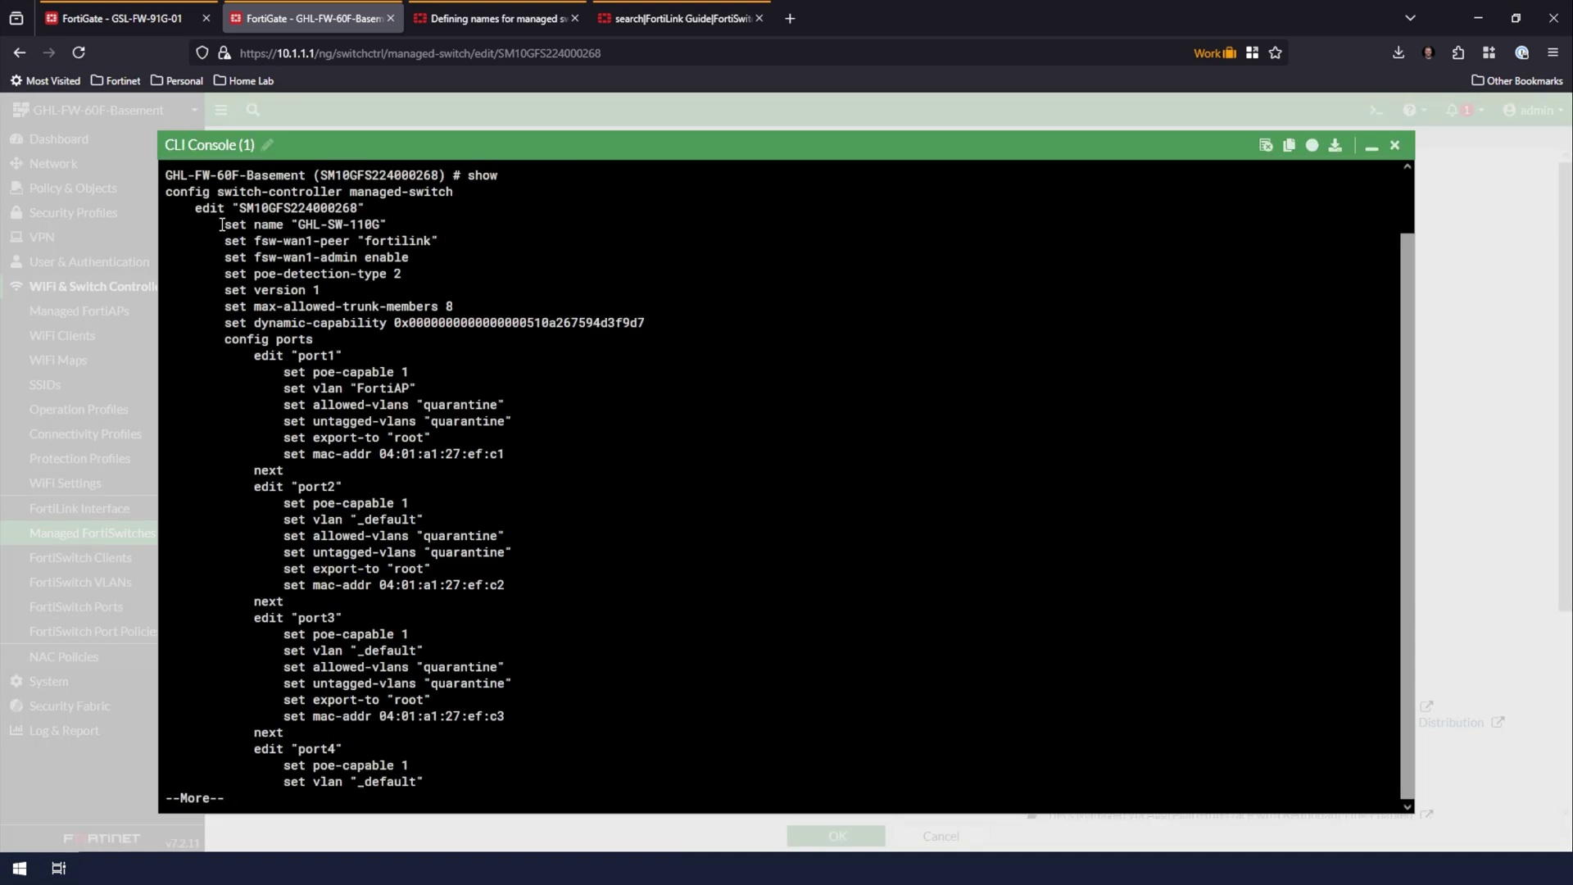
{"action": "left_click_drag", "start_coordinate": [218, 224], "coordinate": [402, 225]}
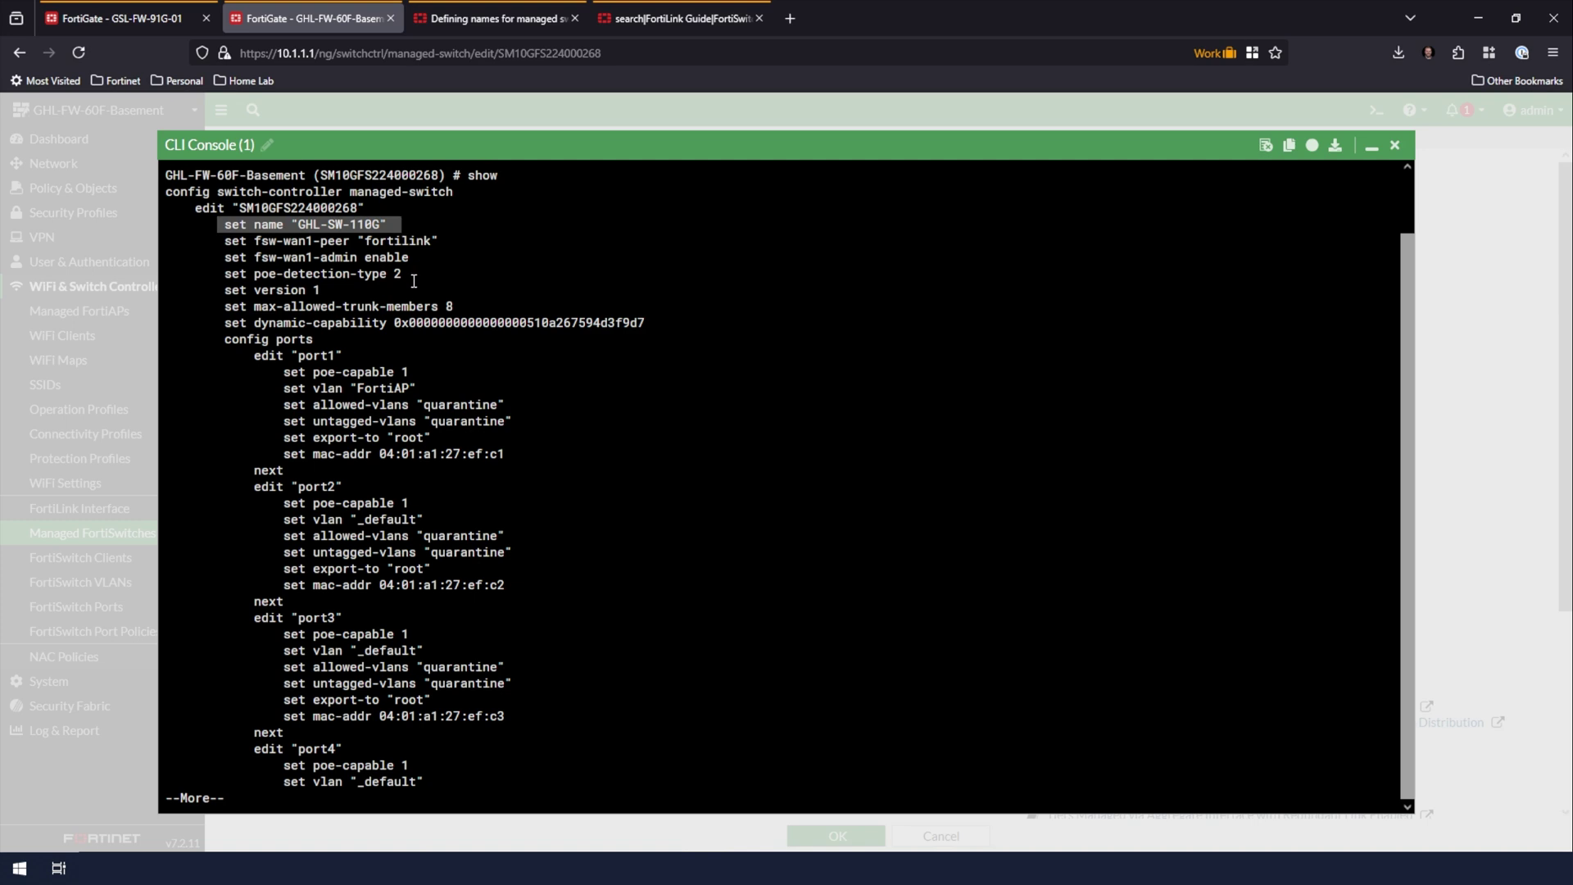
{"action": "left_click", "coordinate": [383, 225]}
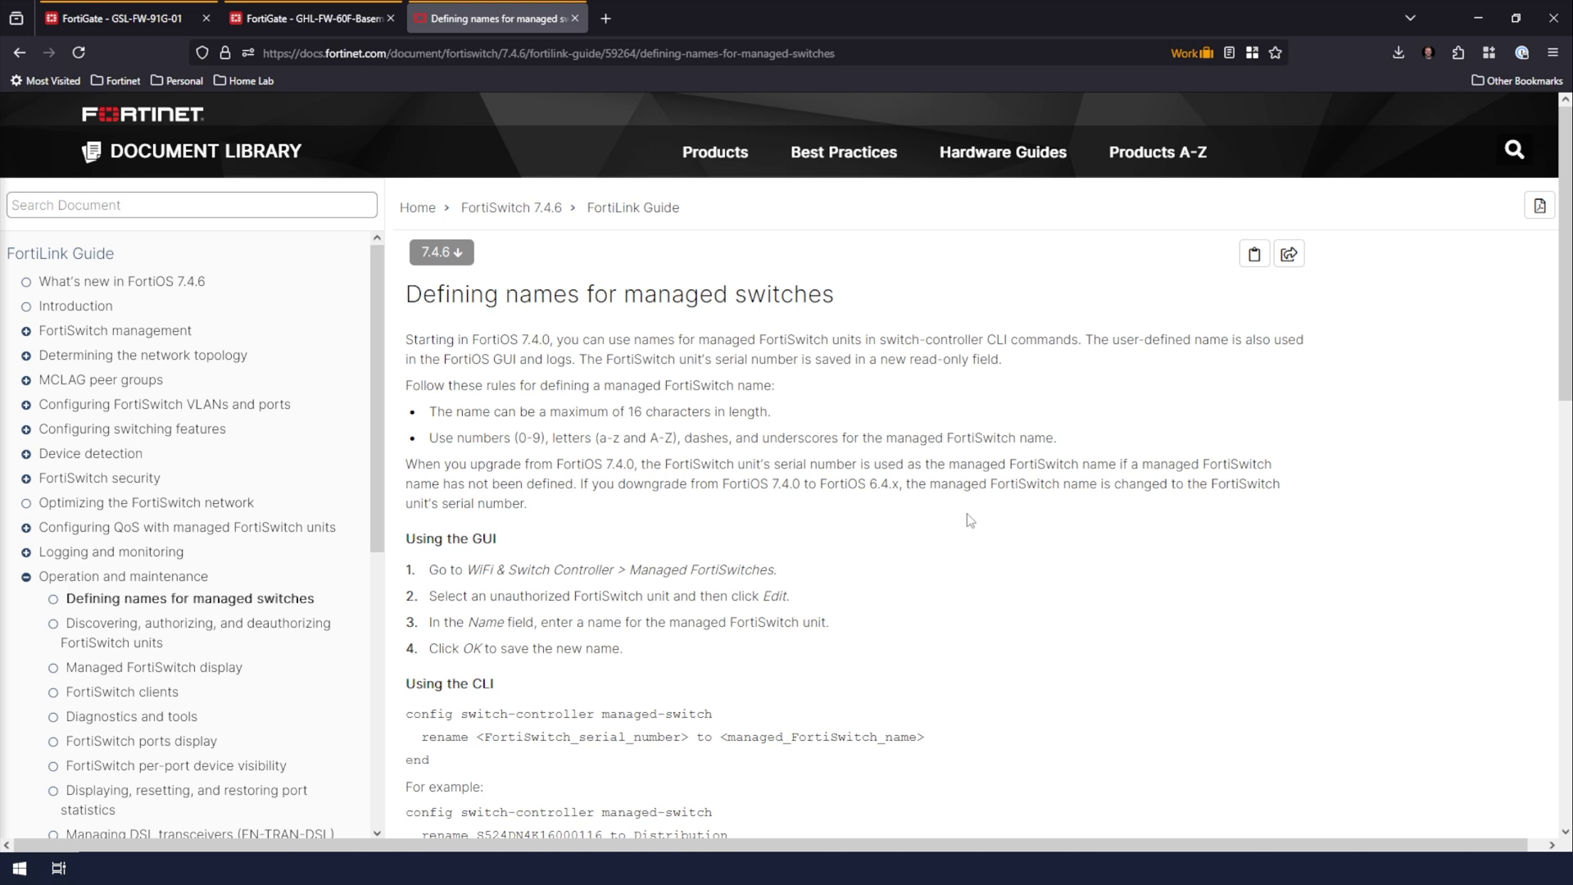
Highlight the config switch-controller managed-switch rename command and its example ending in Distribution.
{"action": "scroll", "coordinate": [971, 521], "scroll_direction": "down", "scroll_amount": 5}
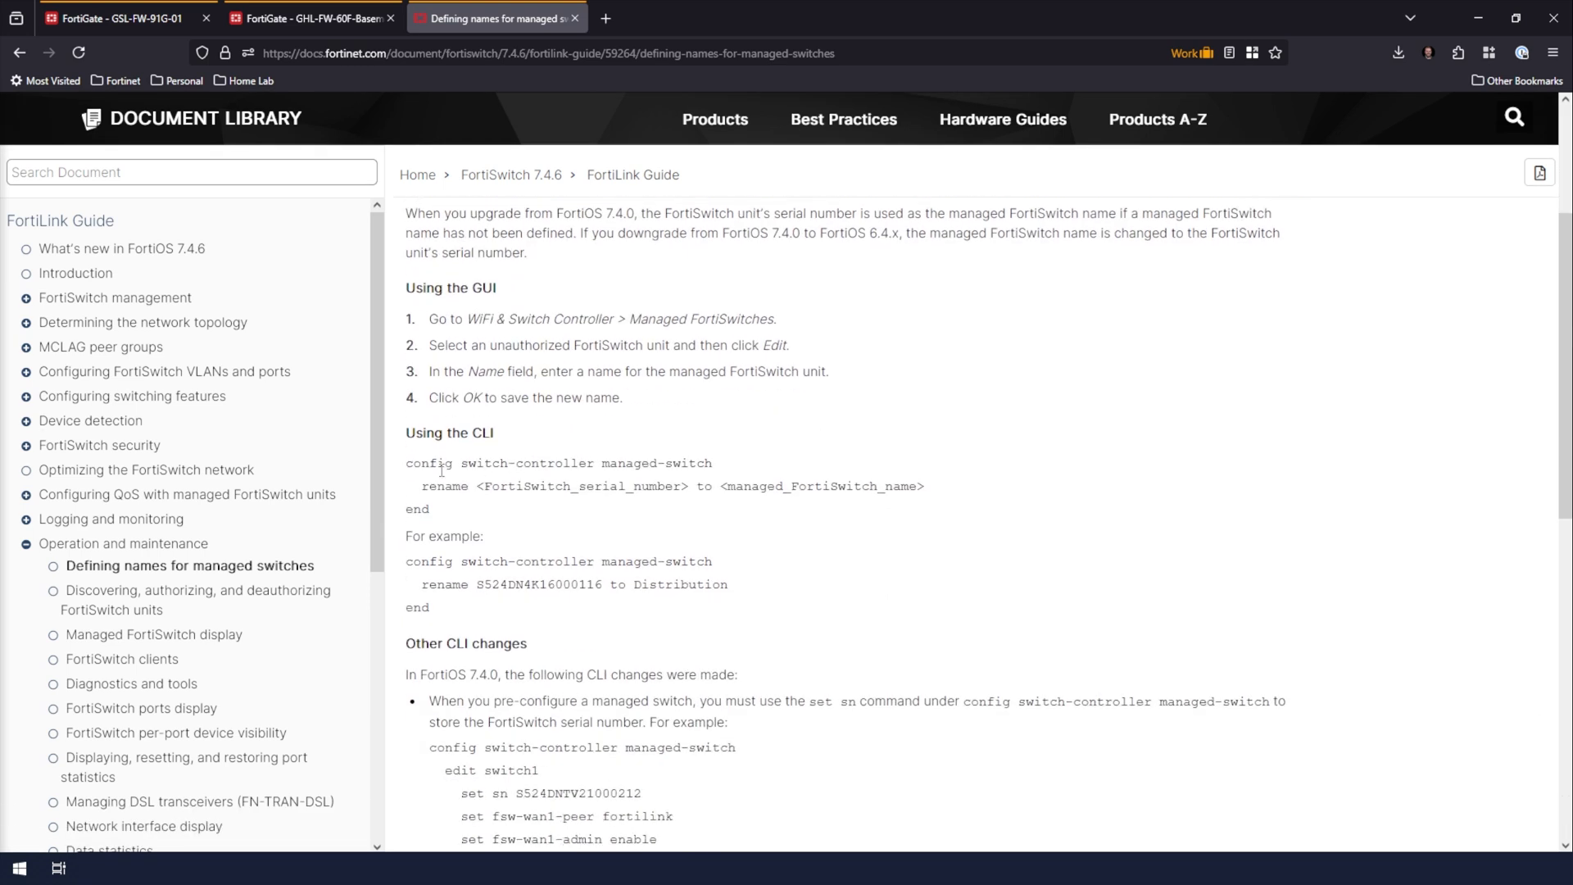
{"action": "left_click_drag", "start_coordinate": [406, 464], "coordinate": [714, 464]}
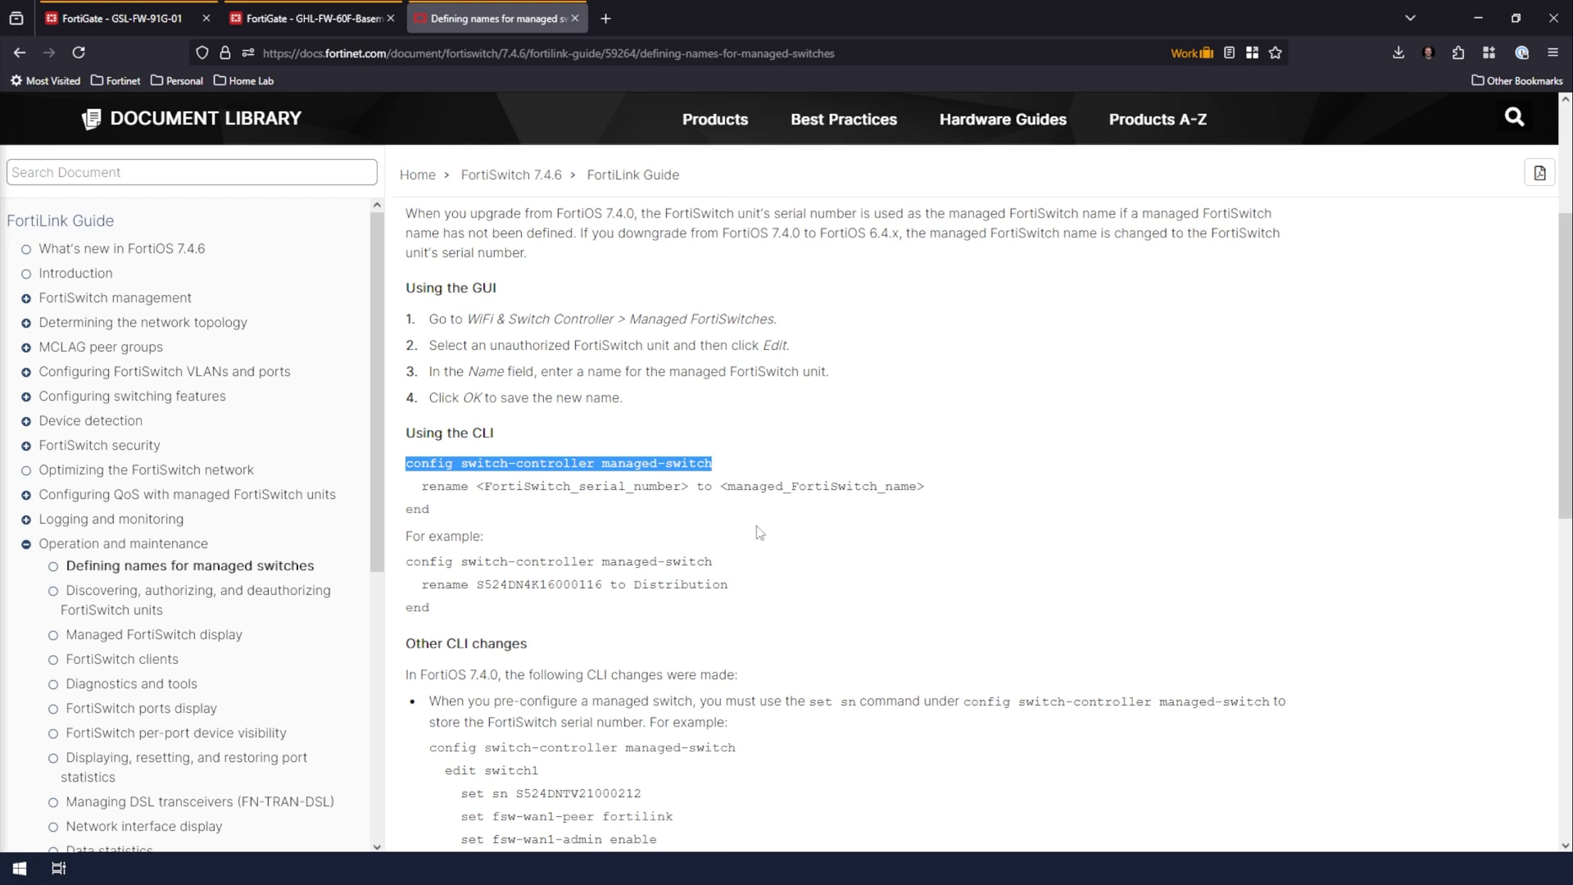
{"action": "left_click_drag", "start_coordinate": [422, 486], "coordinate": [927, 506]}
{"action": "left_click", "coordinate": [883, 499]}
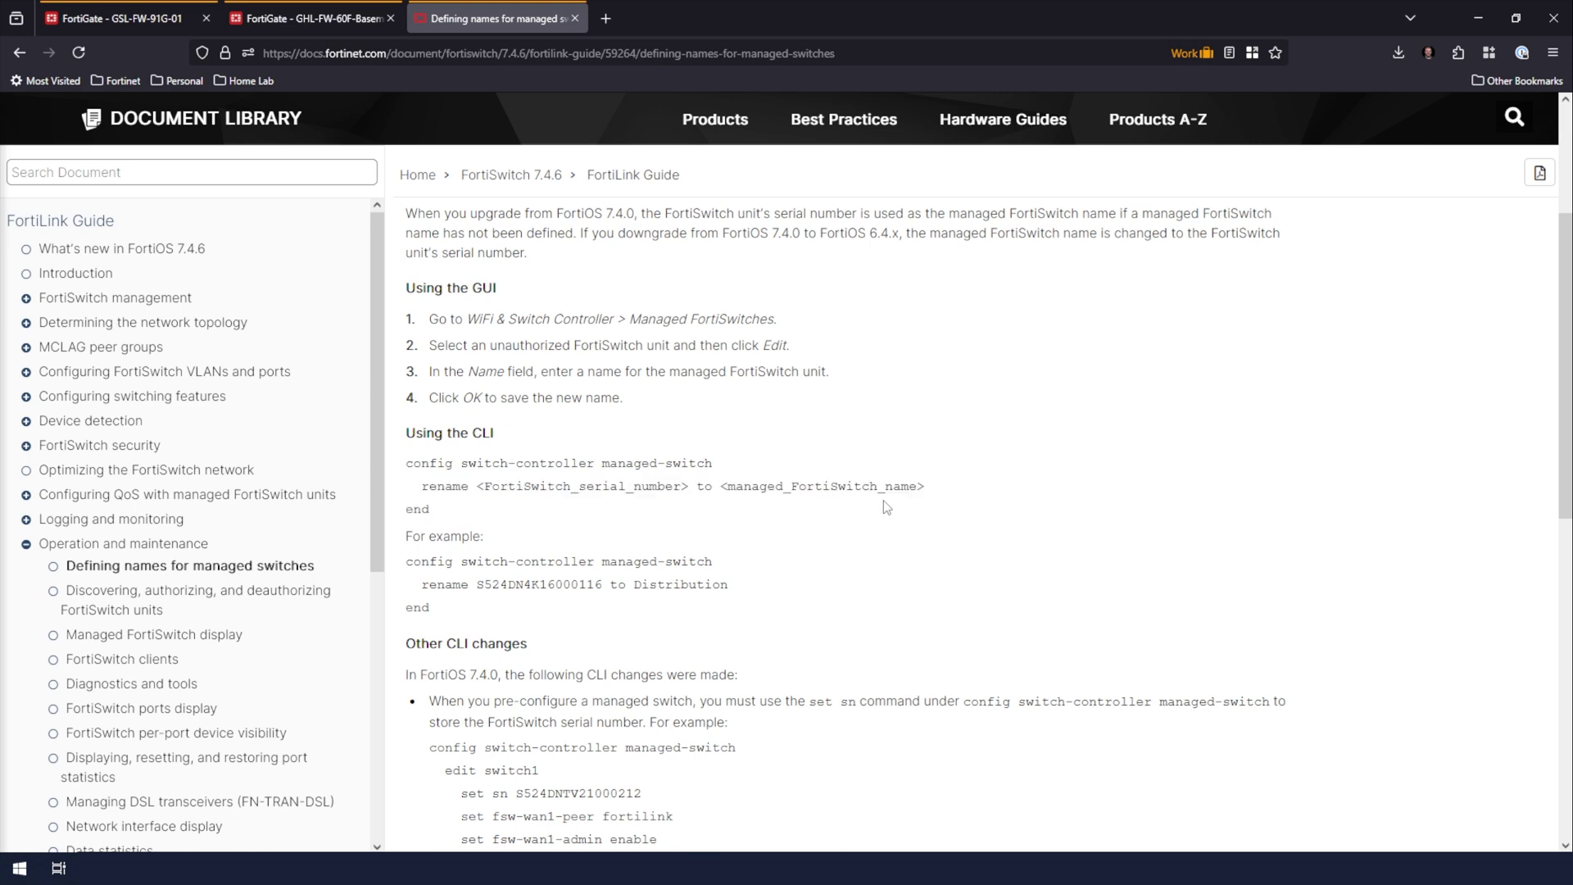
{"action": "scroll", "coordinate": [442, 340], "scroll_direction": "down", "scroll_amount": 3}
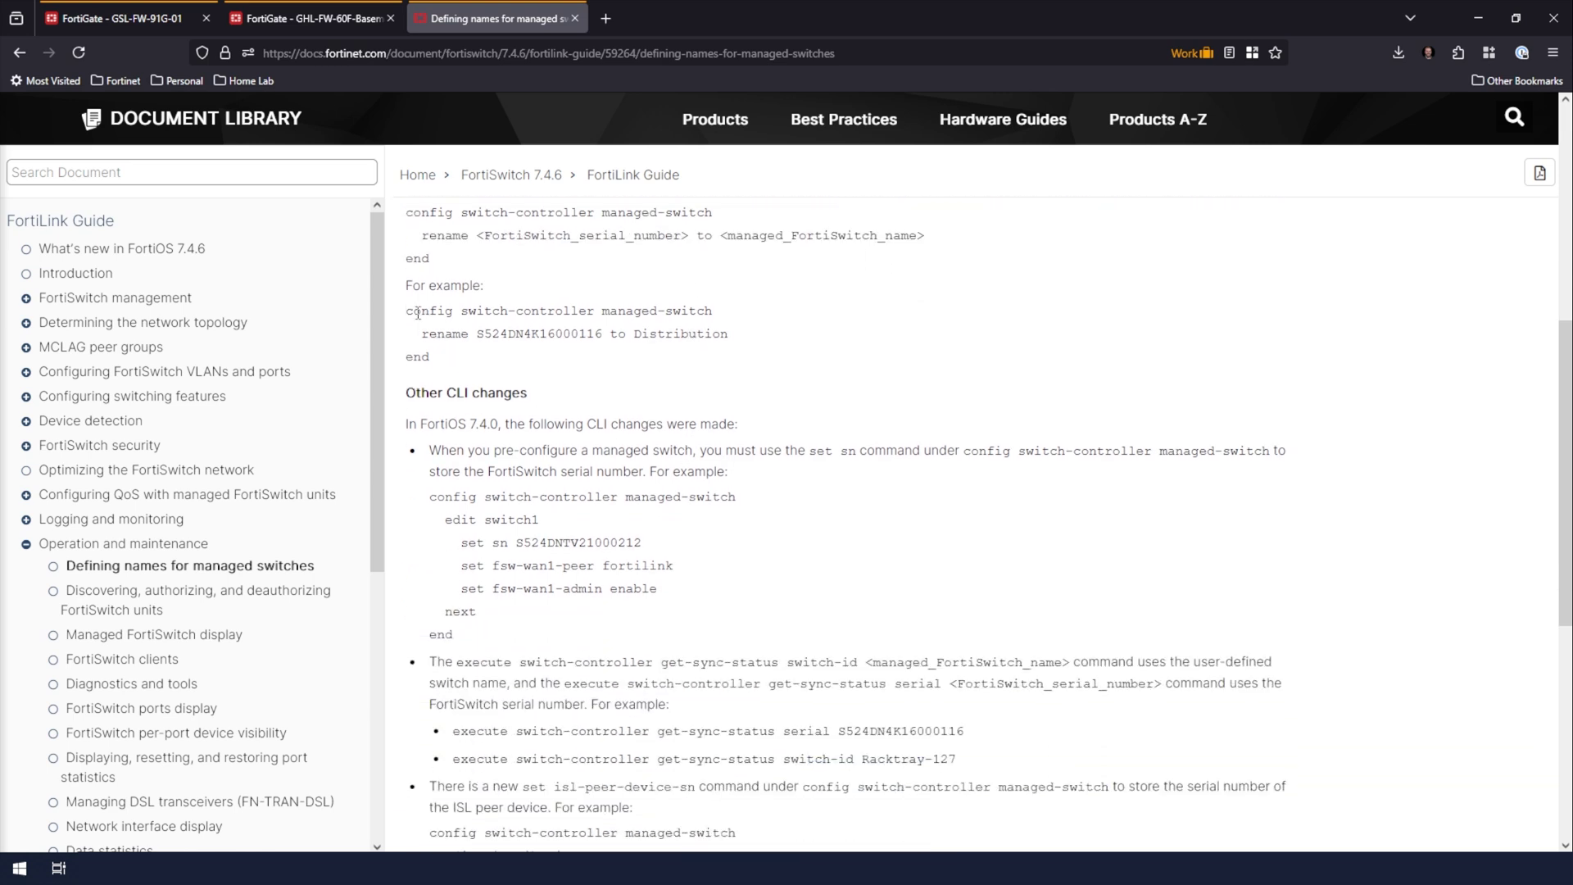
{"action": "left_click_drag", "start_coordinate": [413, 311], "coordinate": [736, 338]}
{"action": "left_click", "coordinate": [641, 297]}
Highlight the set sn pre-configuration example's switch1 name and serial S524DNTV21000212.
{"action": "scroll", "coordinate": [666, 442], "scroll_direction": "down", "scroll_amount": 2}
{"action": "left_click_drag", "start_coordinate": [445, 353], "coordinate": [545, 354]}
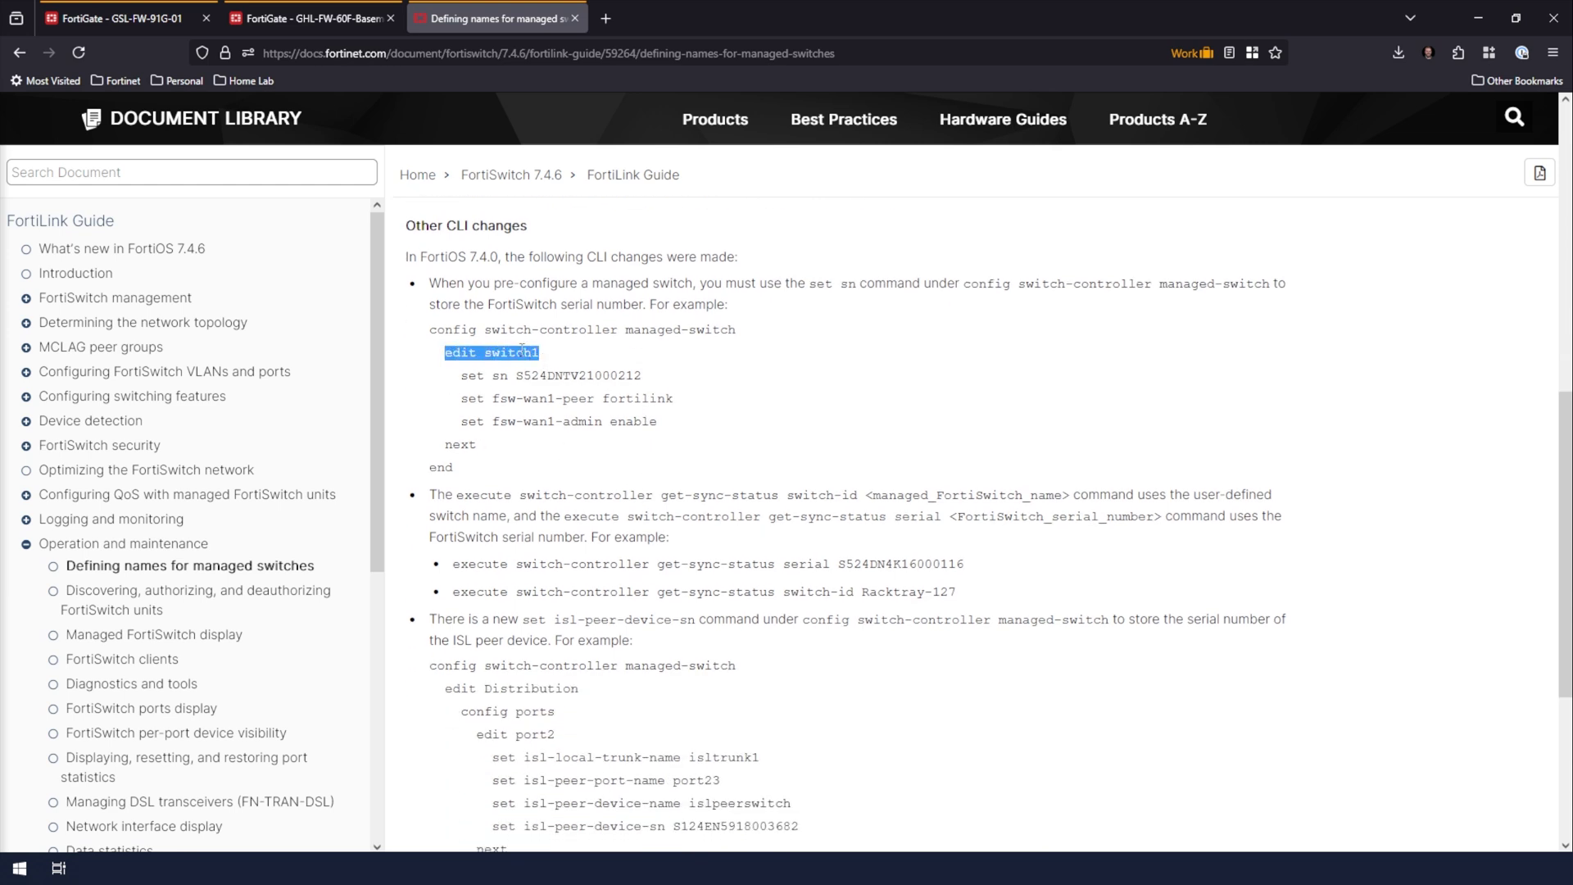
{"action": "double_click", "coordinate": [522, 351]}
{"action": "double_click", "coordinate": [553, 375]}
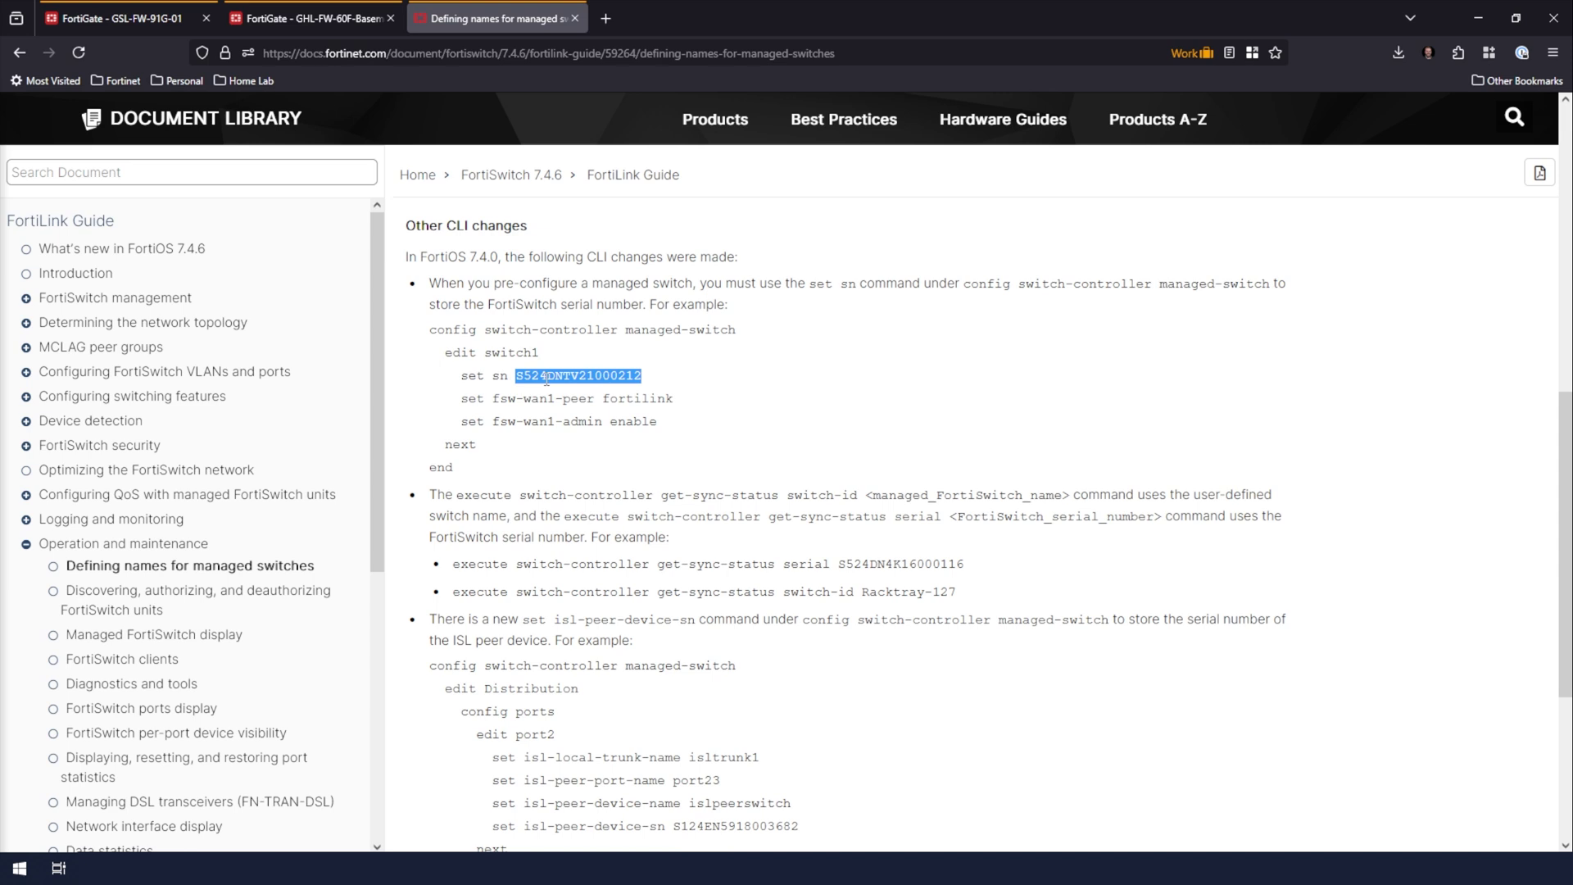
On GSL-FW-91G-01, open switch ST1E24TF23000128's edit page, select its serial name, and open the CLI console.
{"action": "left_click", "coordinate": [122, 18]}
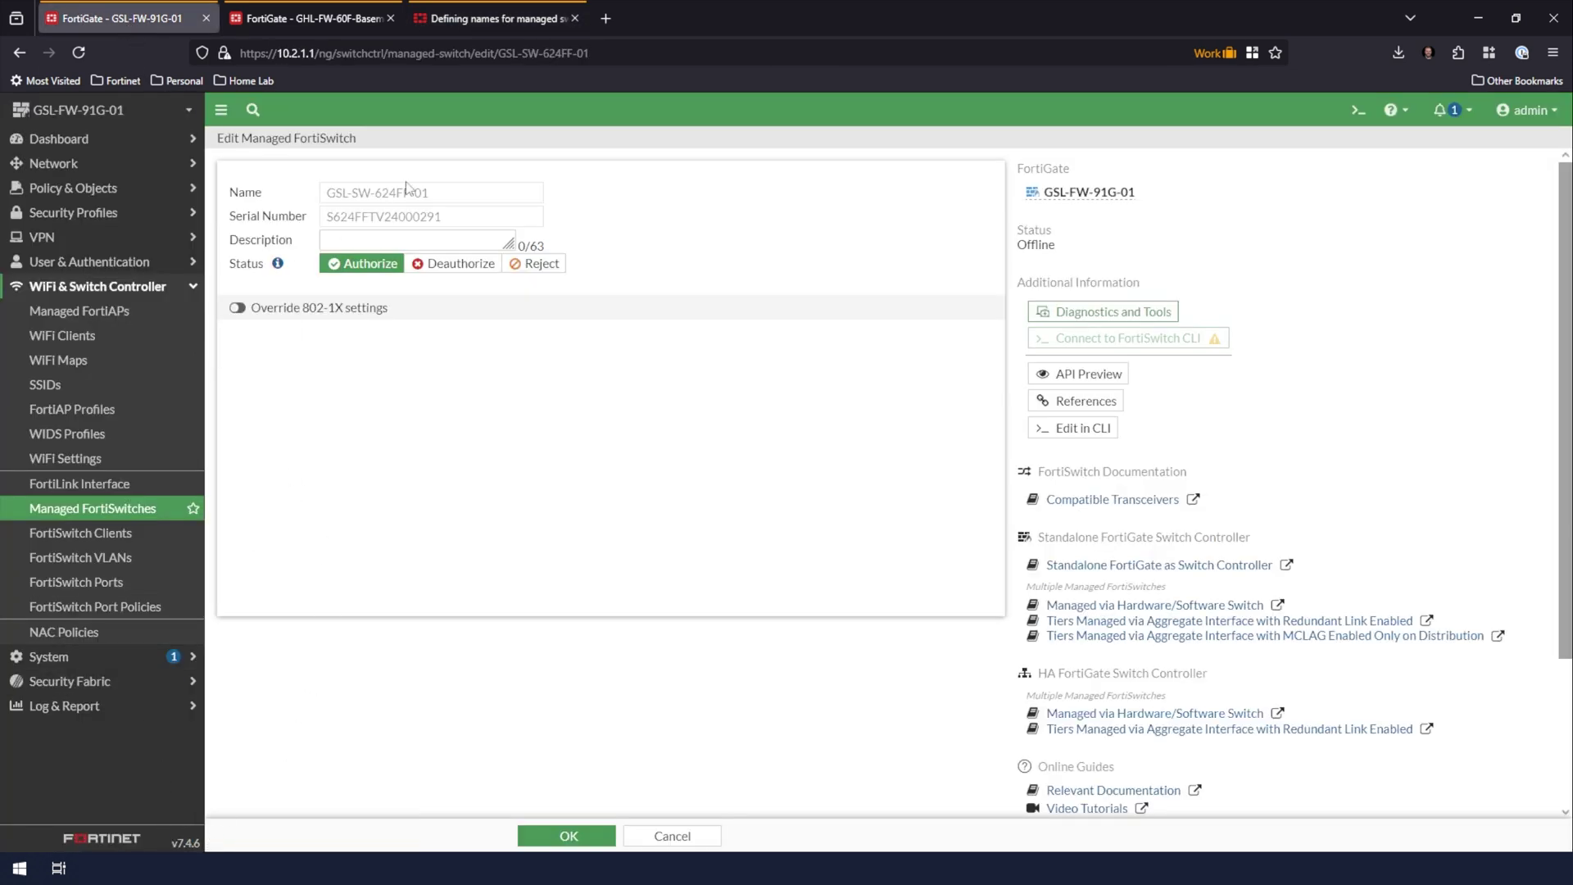
{"action": "left_click", "coordinate": [116, 509]}
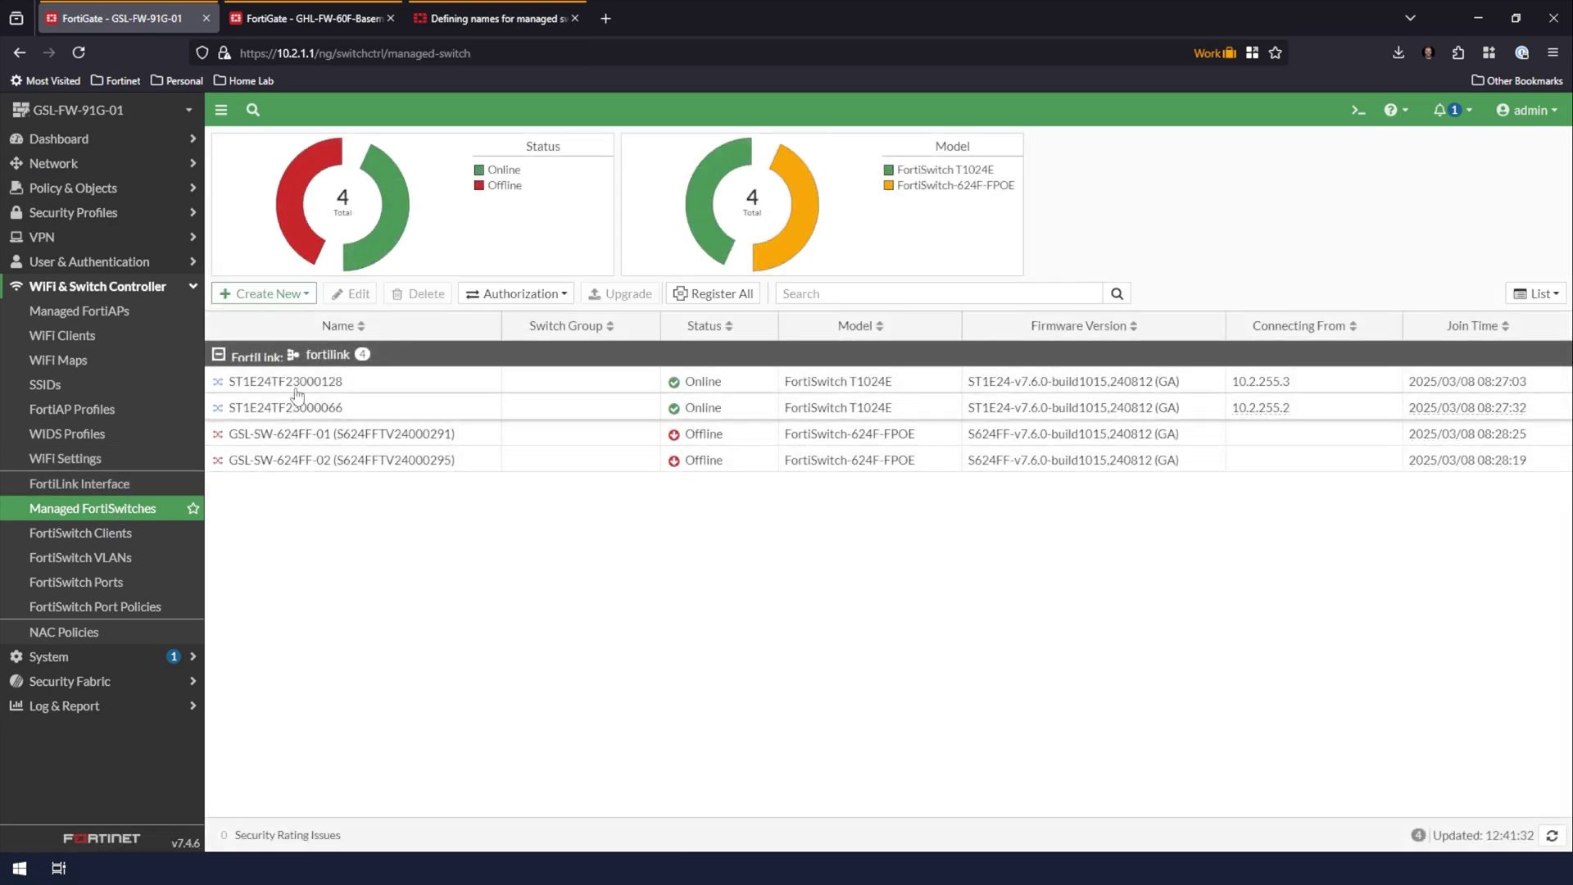
{"action": "double_click", "coordinate": [312, 381]}
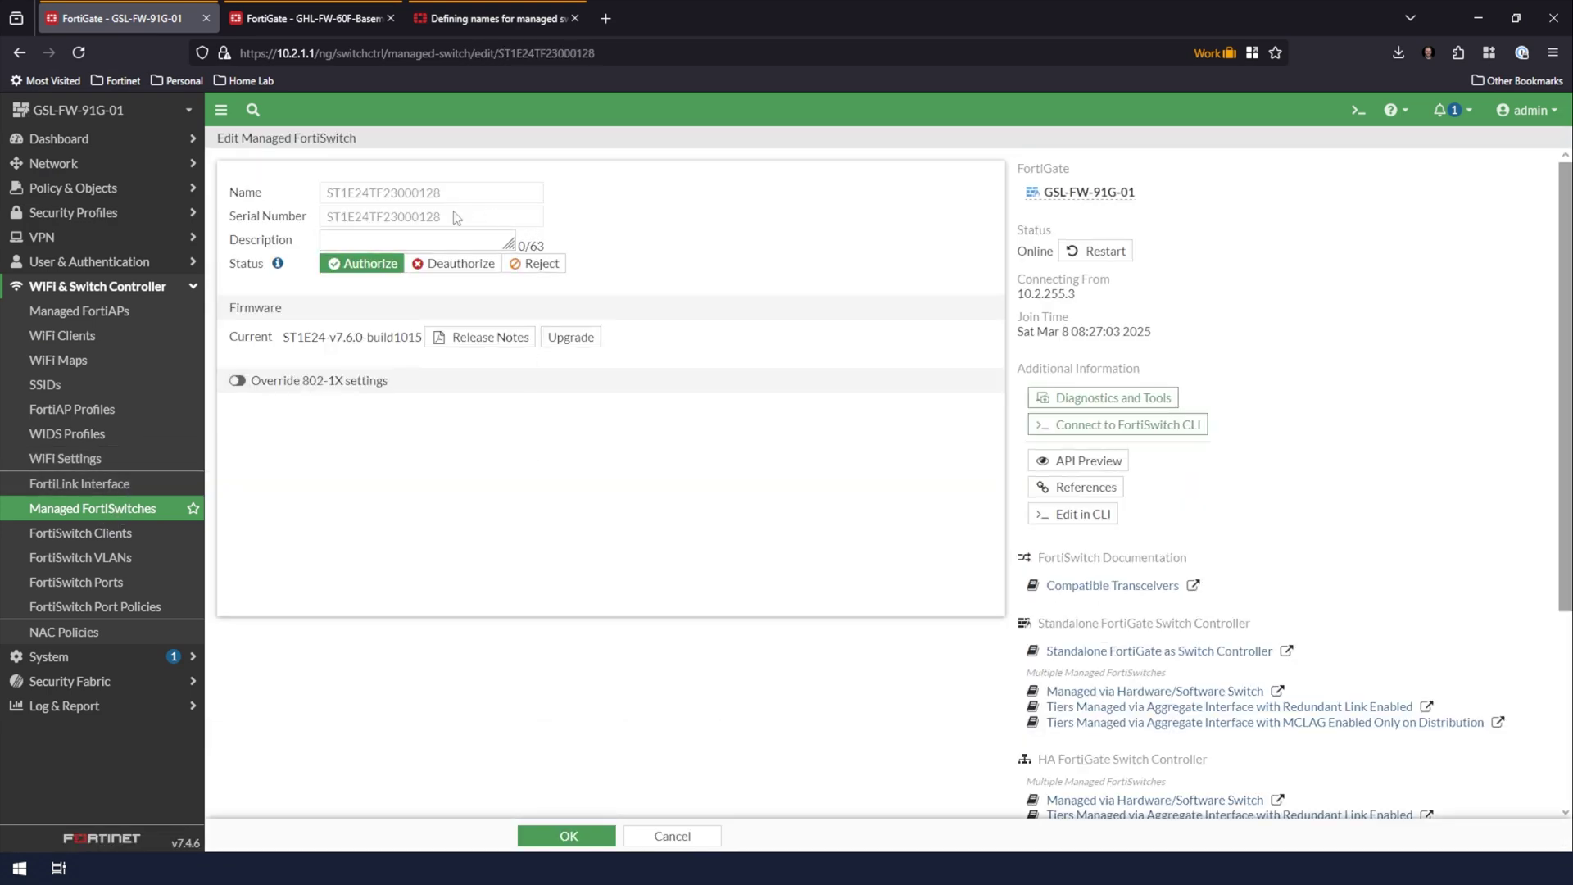
{"action": "left_click_drag", "start_coordinate": [442, 216], "coordinate": [329, 205]}
{"action": "left_click_drag", "start_coordinate": [453, 194], "coordinate": [326, 198]}
{"action": "left_click", "coordinate": [455, 219]}
{"action": "left_click", "coordinate": [1359, 110]}
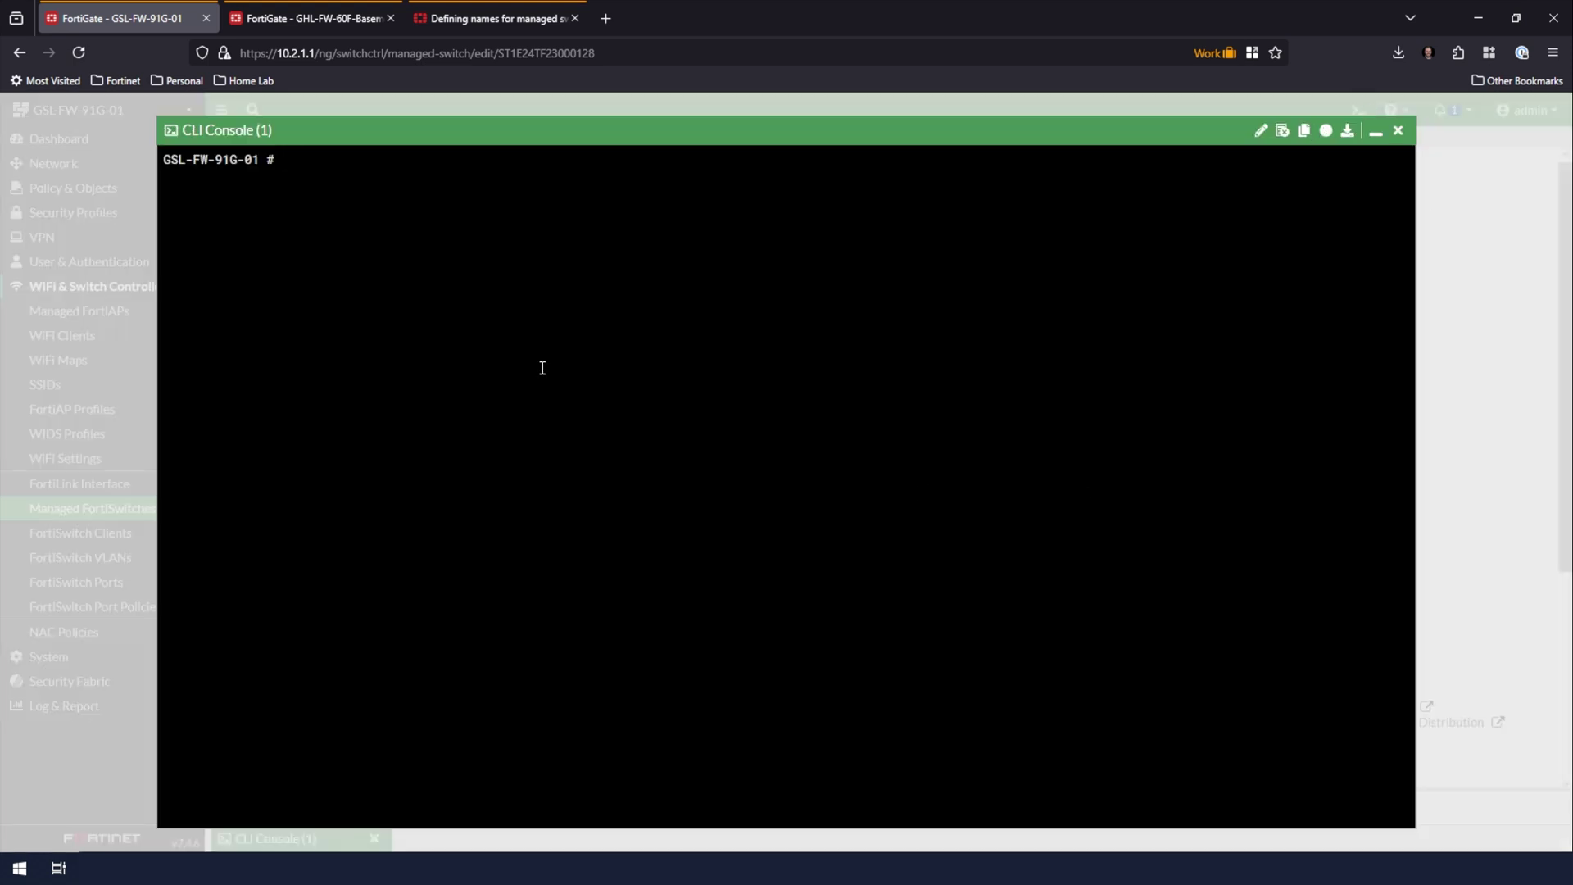
Enter config switch-controller managed-switch and build 'rename ST1E24TF23000128 to' using CLI help.
{"action": "type", "text": "config switch-controller managed-switch"}
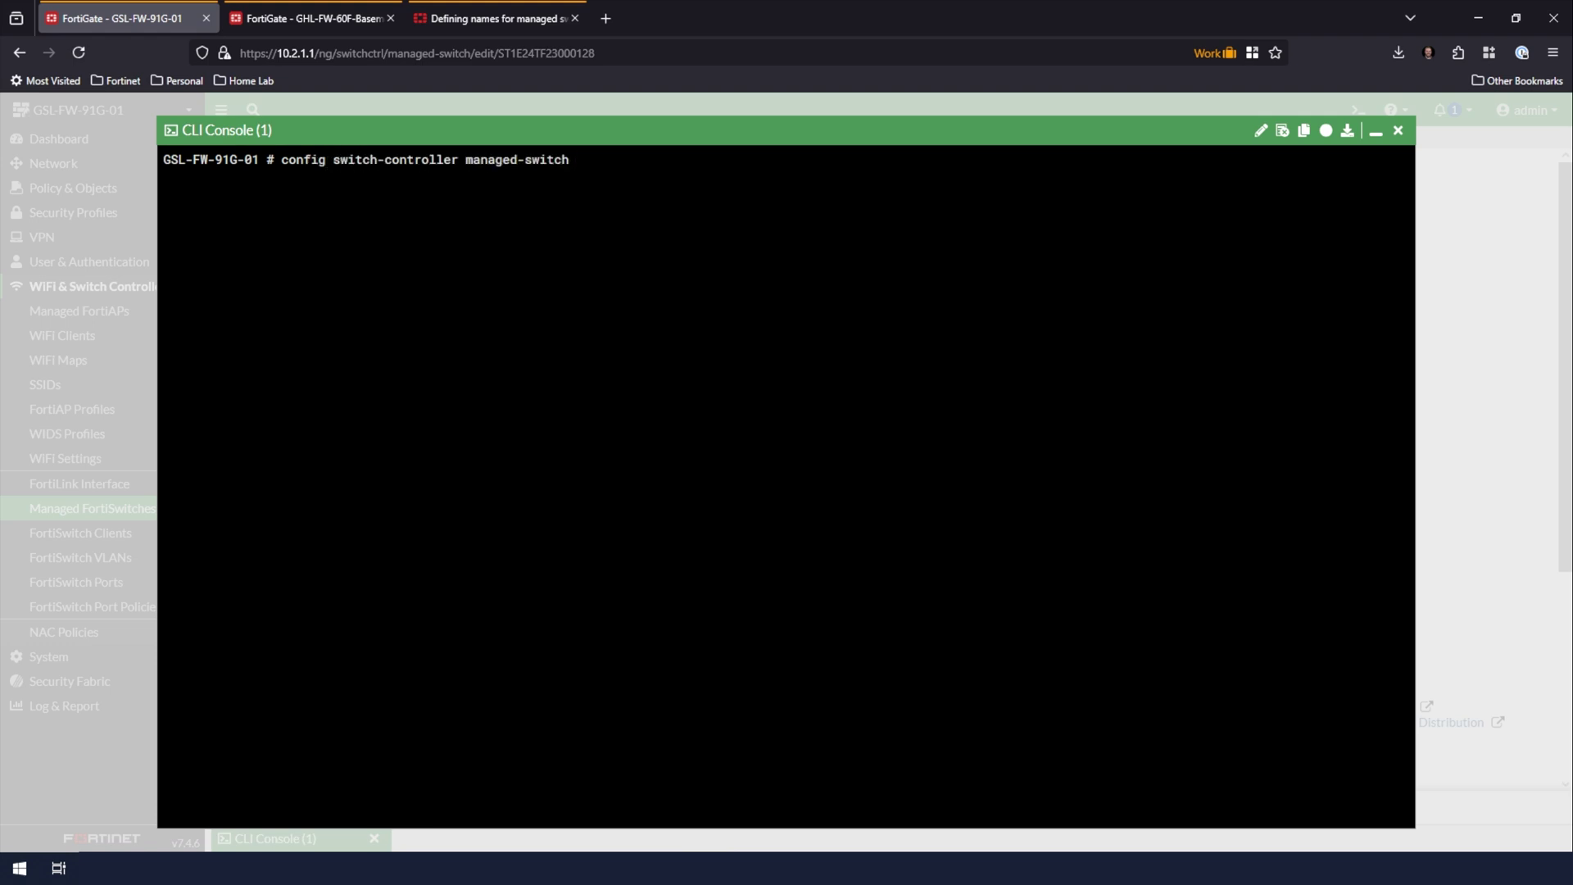
{"action": "key", "text": "Return"}
{"action": "type", "text": "rename"}
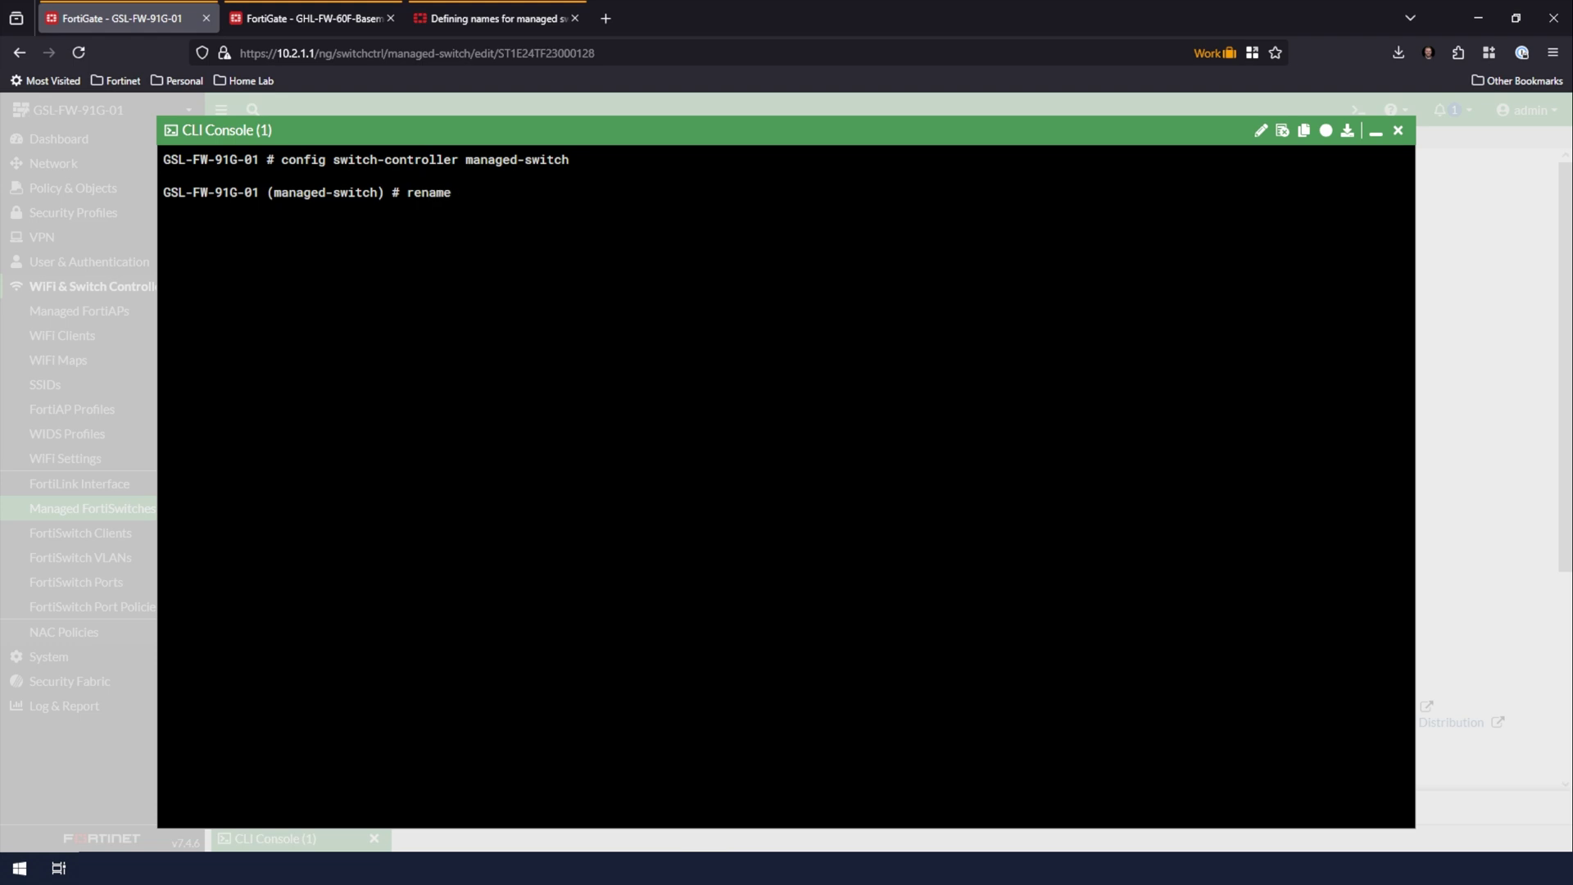
{"action": "type", "text": " ?"}
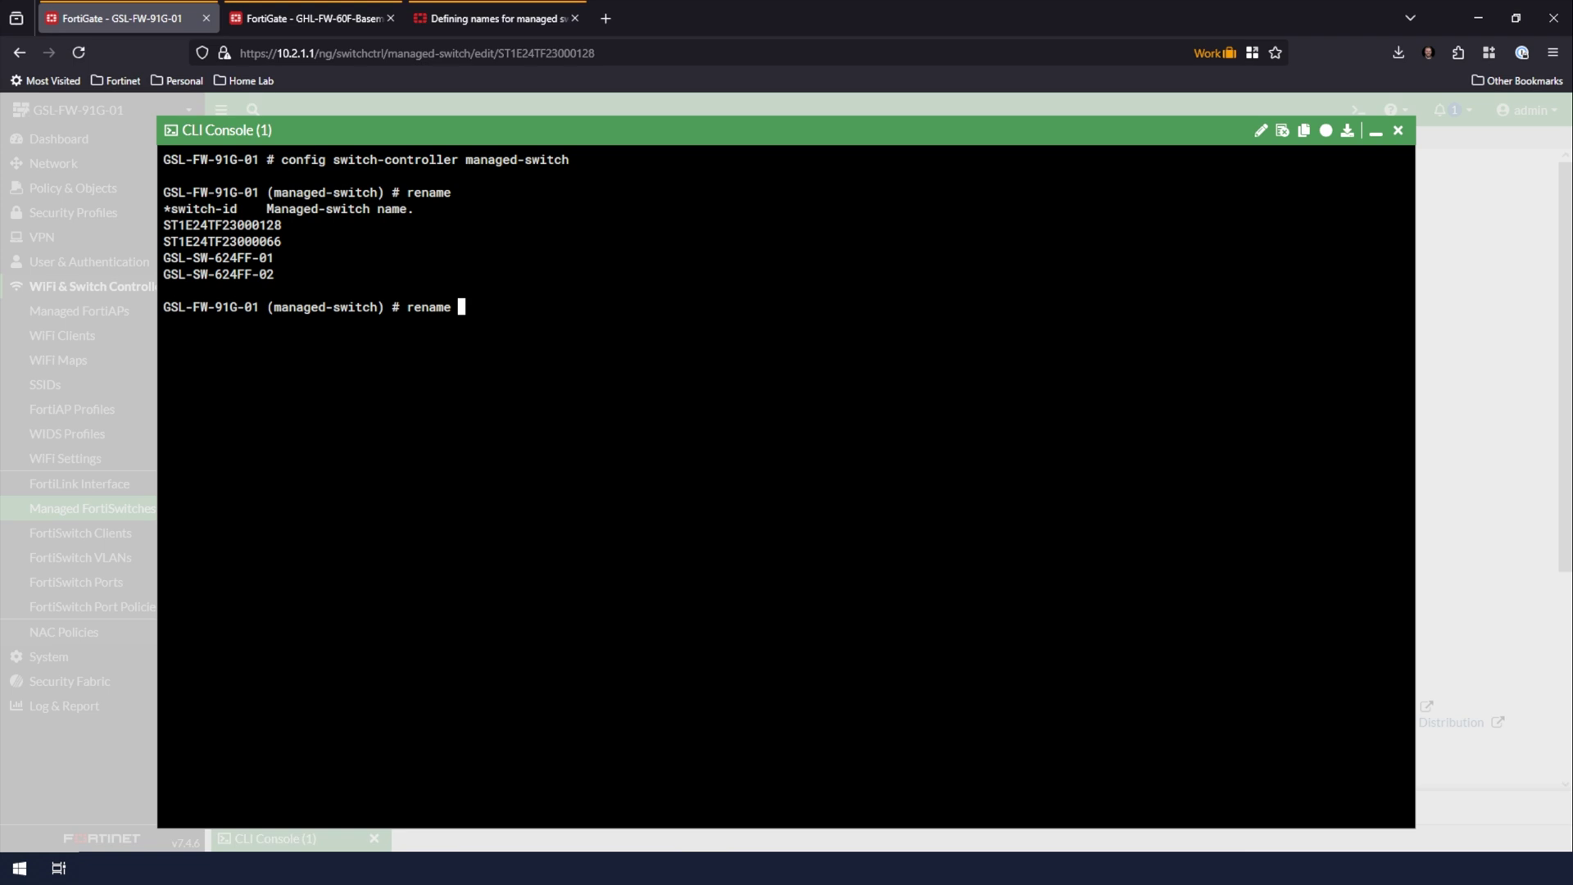
{"action": "key", "text": "Tab"}
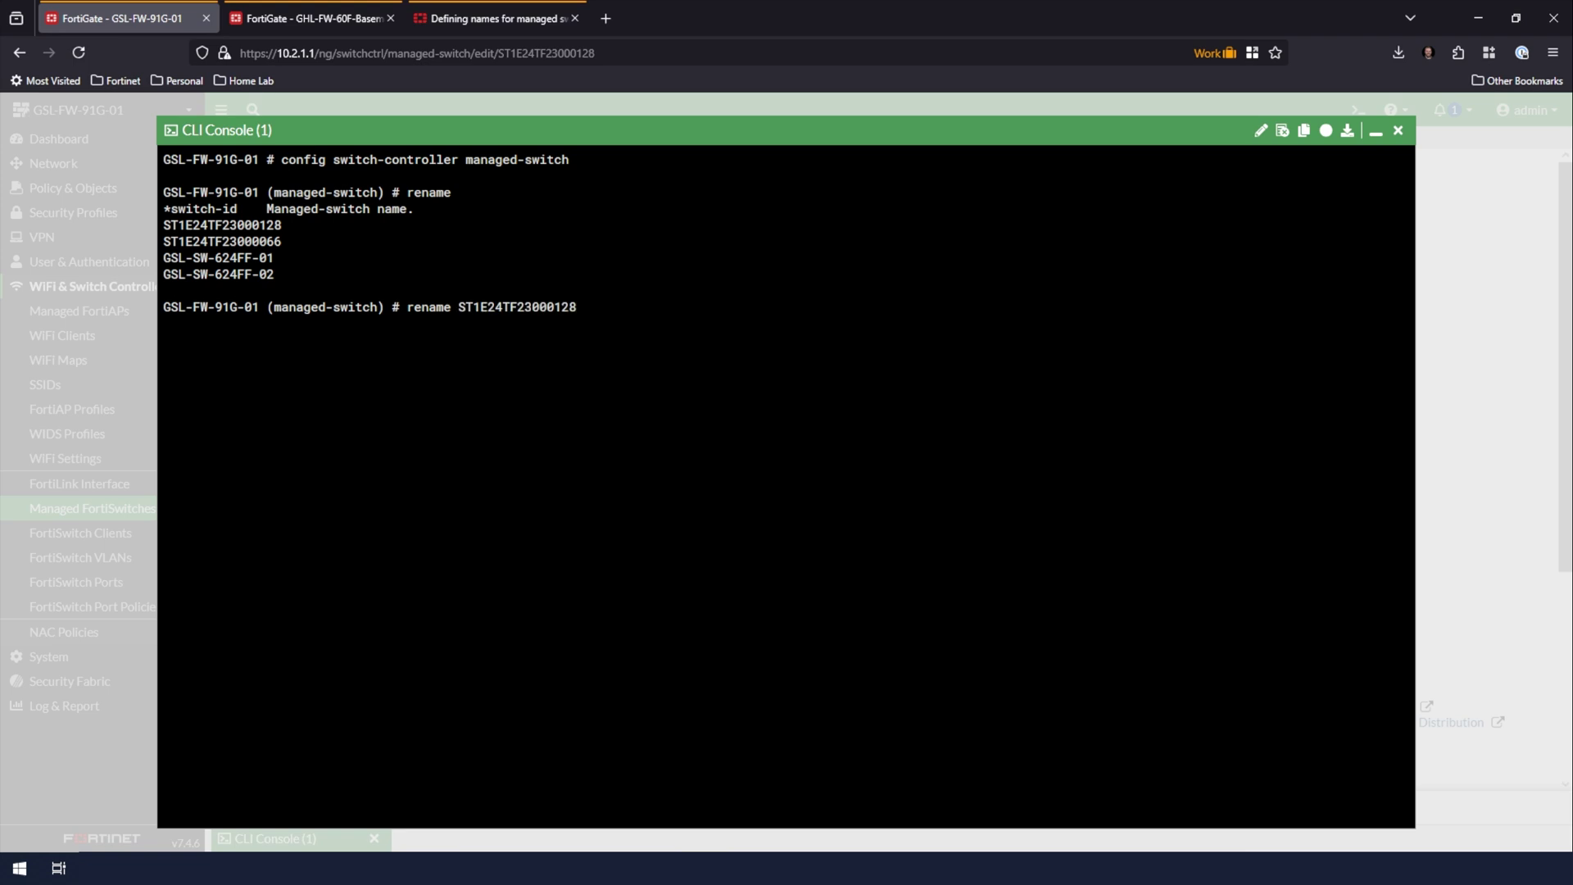
{"action": "key", "text": "question"}
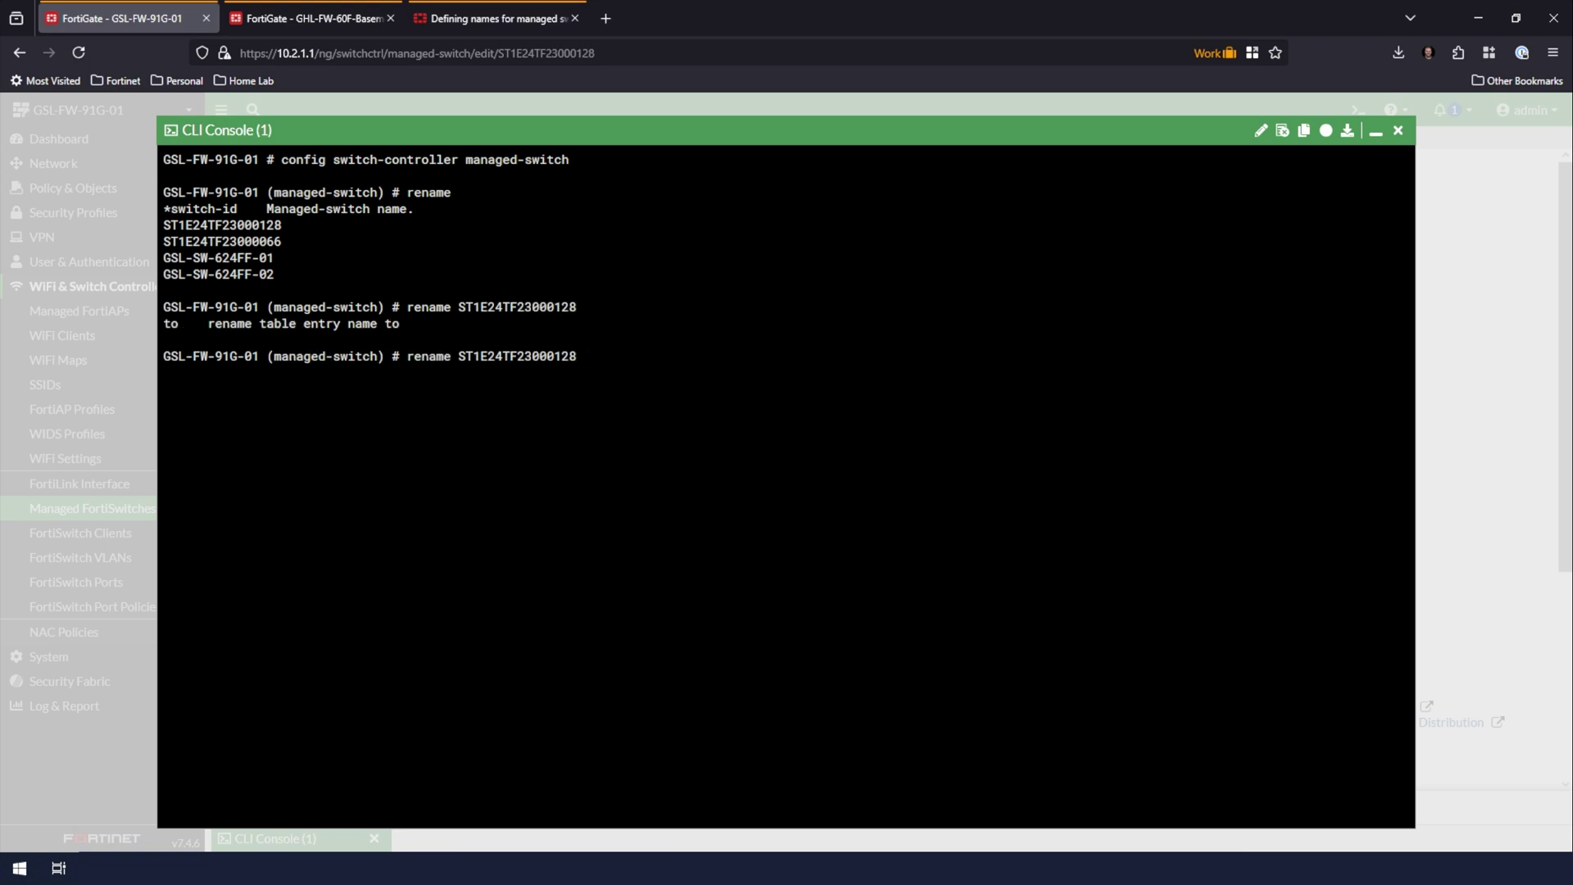
{"action": "type", "text": "to"}
{"action": "key", "text": "question"}
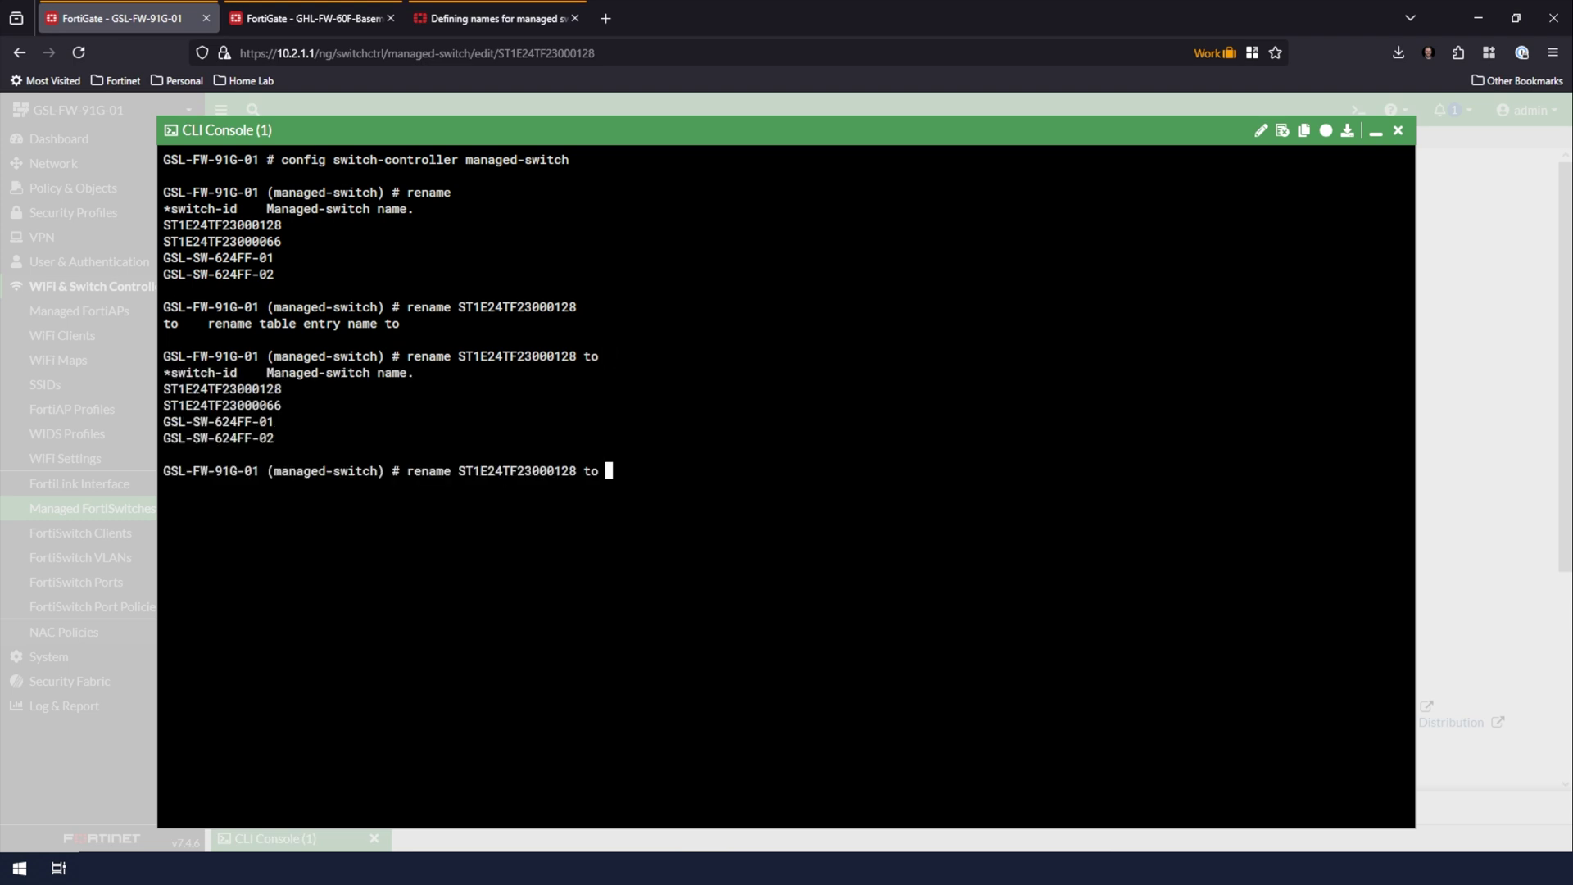
Complete the new name as GSL-SW-T1024E-01 and submit the rename.
{"action": "type", "text": "GSL-SW-1024"}
{"action": "key", "text": "Left"}
{"action": "key", "text": "Left"}
{"action": "key", "text": "Left"}
{"action": "key", "text": "Left"}
{"action": "type", "text": "T"}
{"action": "key", "text": "Right"}
{"action": "key", "text": "Right"}
{"action": "key", "text": "Right"}
{"action": "key", "text": "Right"}
{"action": "type", "text": "E-01"}
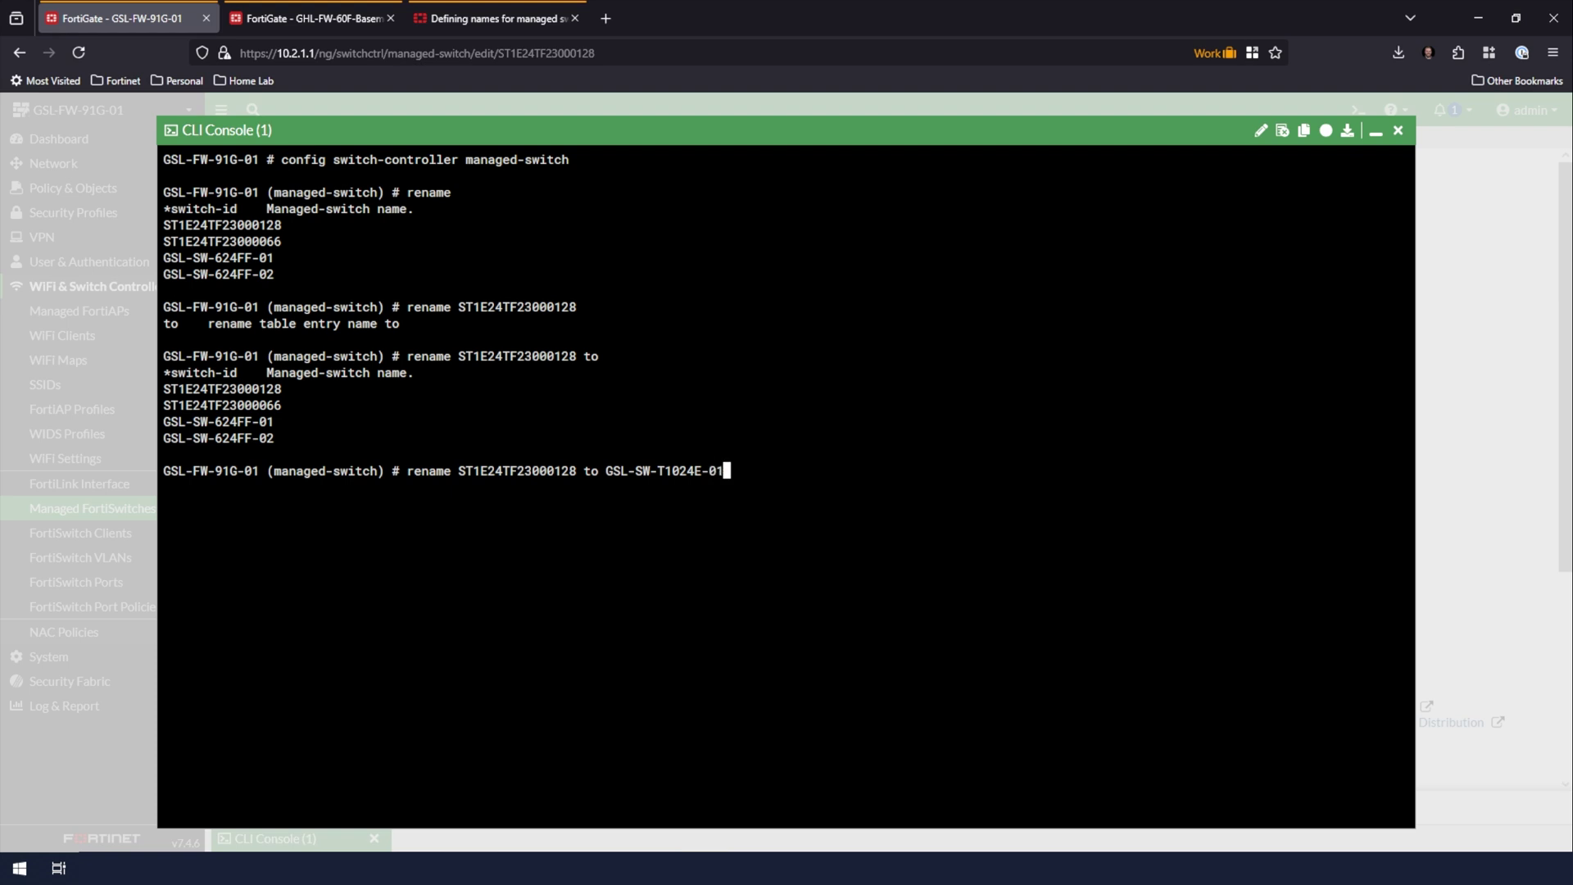
{"action": "key", "text": "Return"}
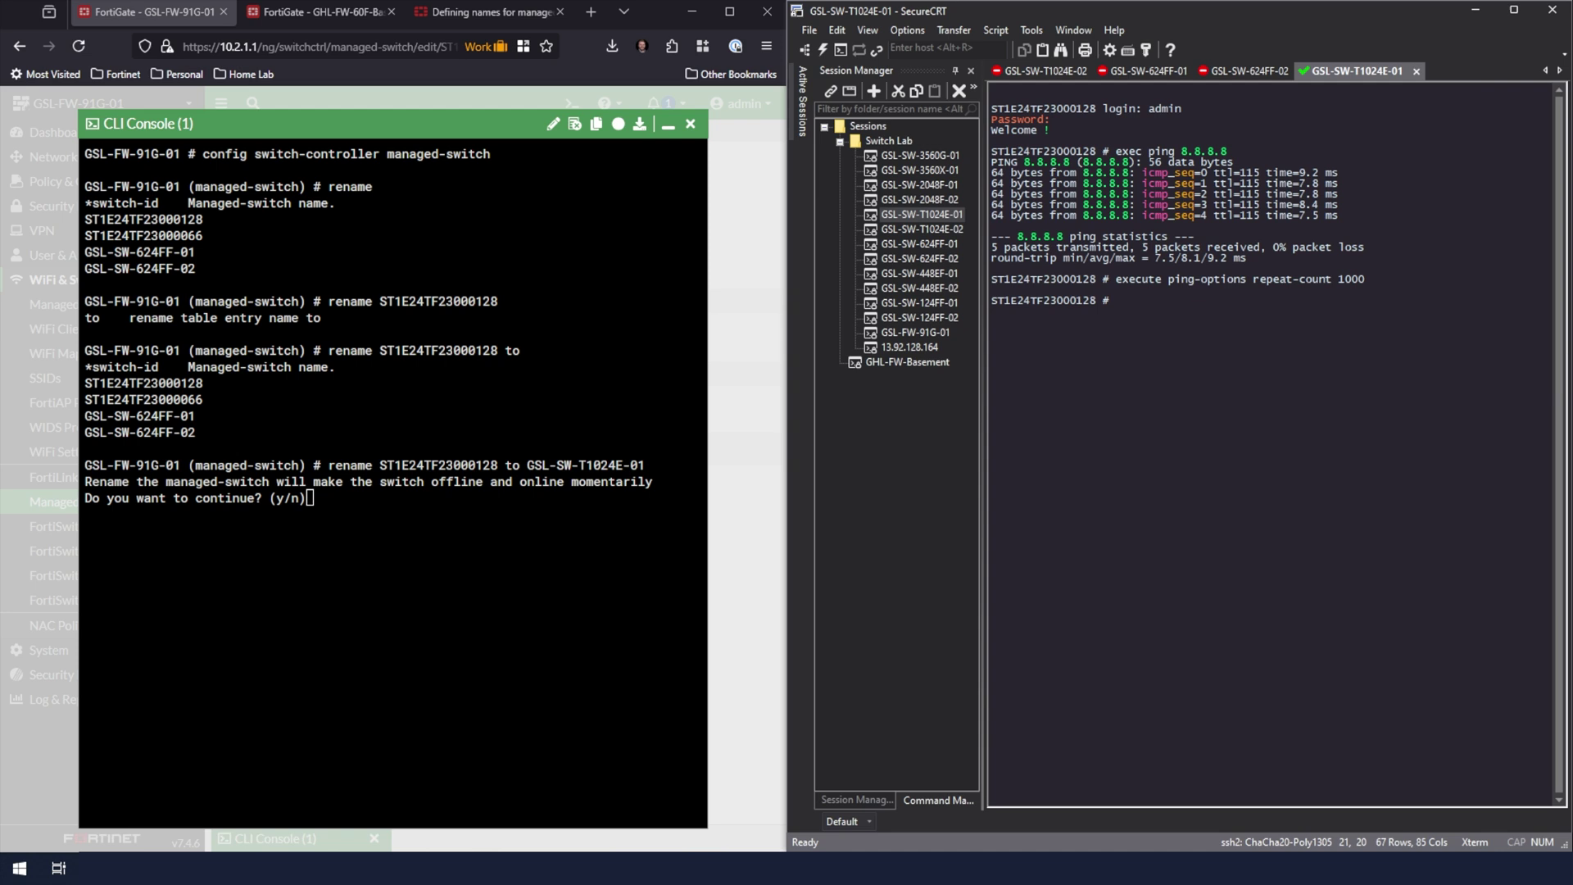
Ping 8.8.8.8 from the switch, confirm the rename with y, then stop the ping.
{"action": "key", "text": "Up"}
{"action": "key", "text": "Return"}
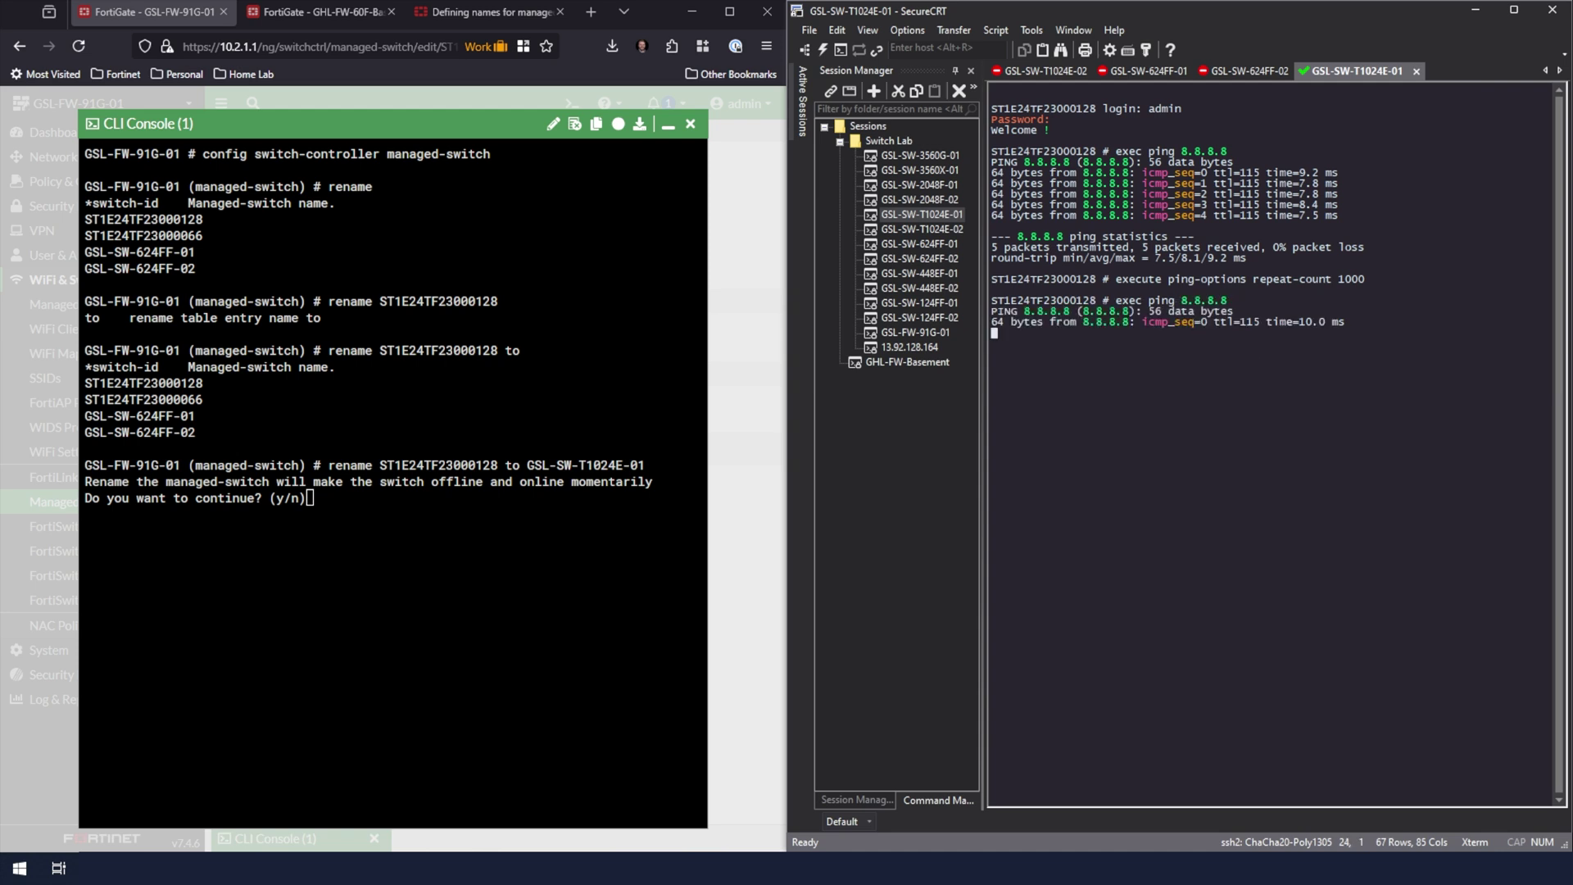
{"action": "left_click", "coordinate": [581, 497]}
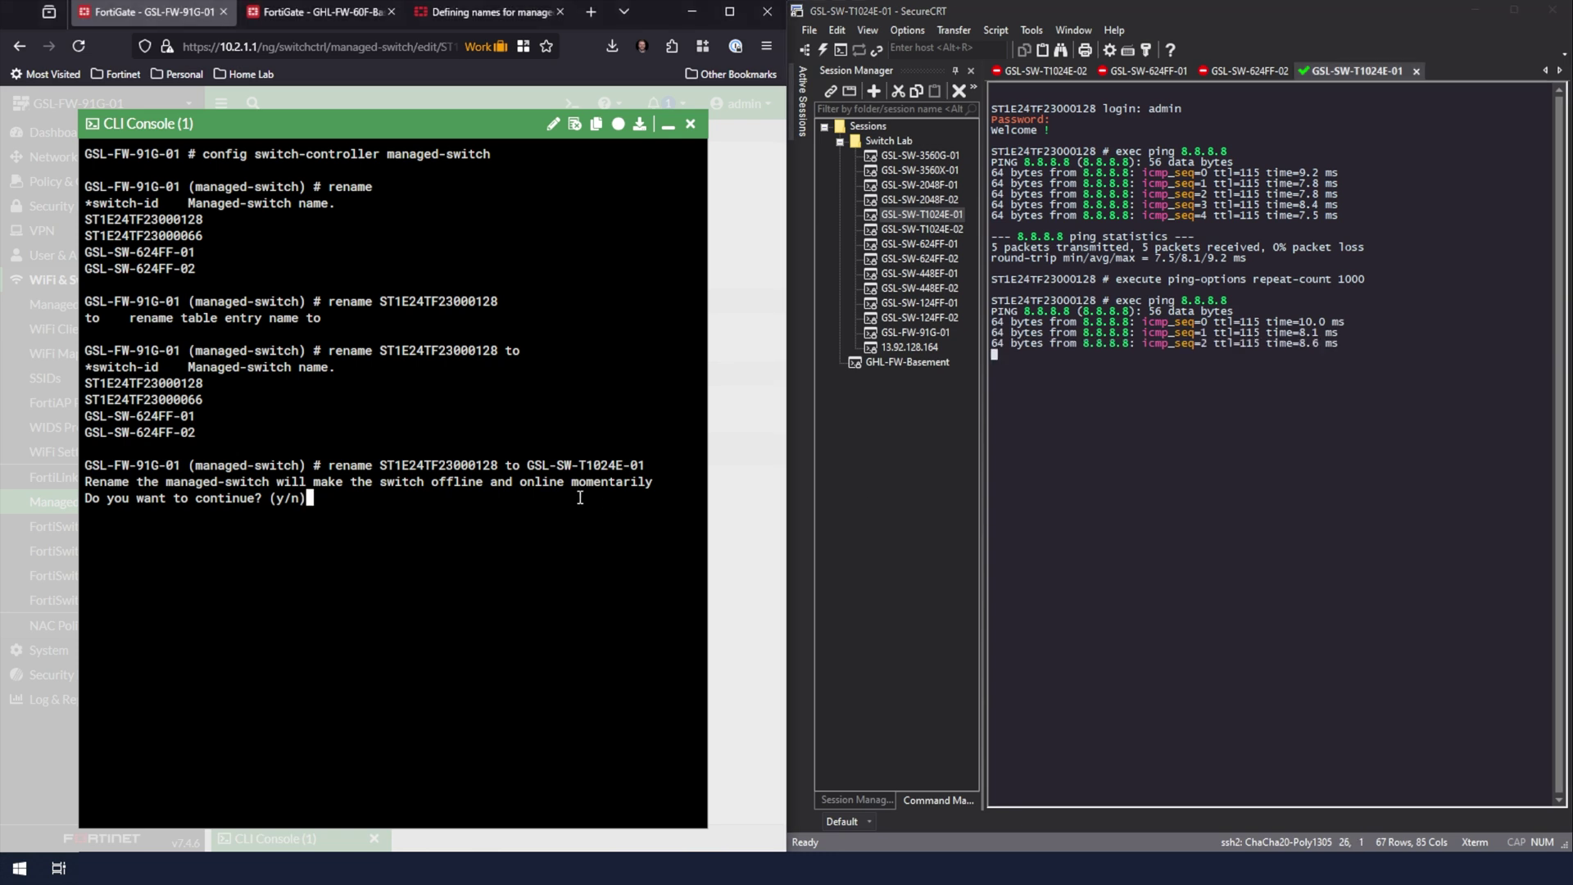
{"action": "type", "text": "y"}
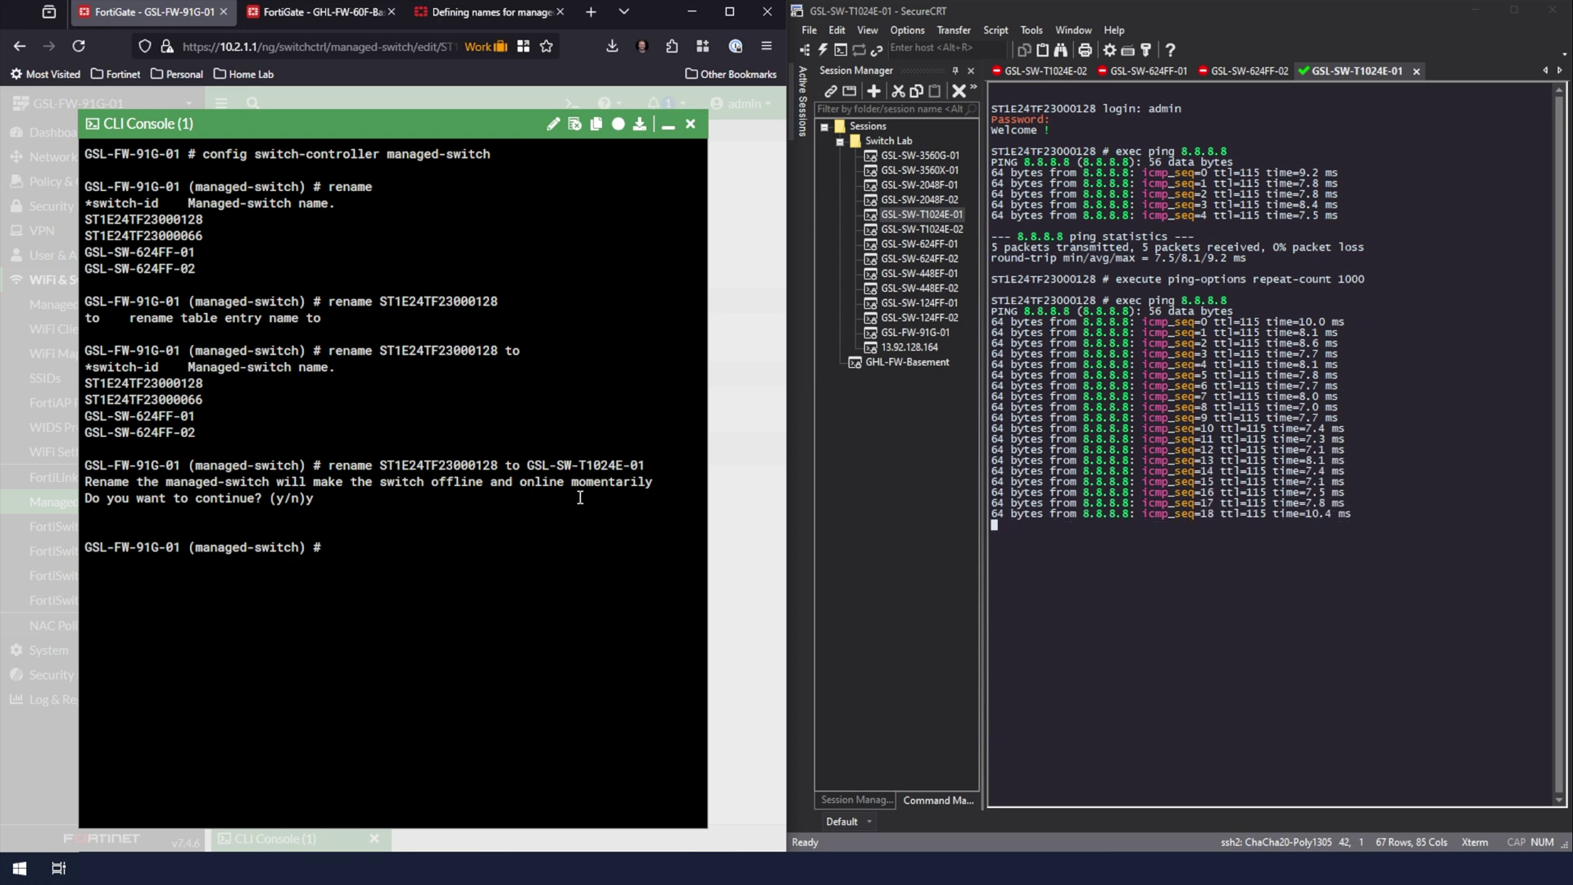
{"action": "double_click", "coordinate": [1014, 302]}
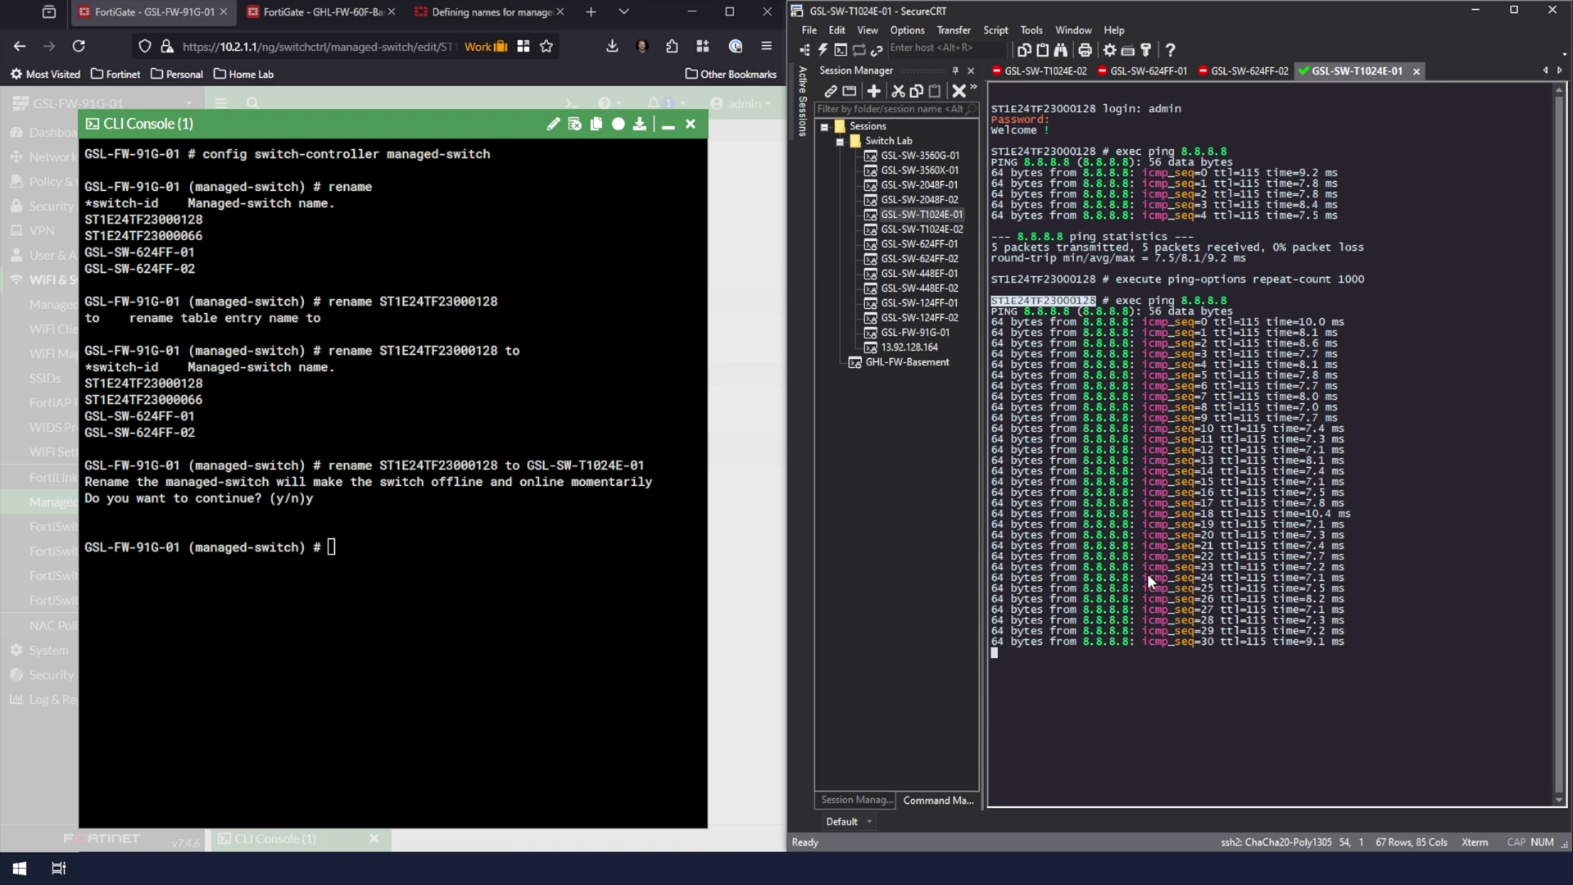
{"action": "key", "text": "ctrl+c"}
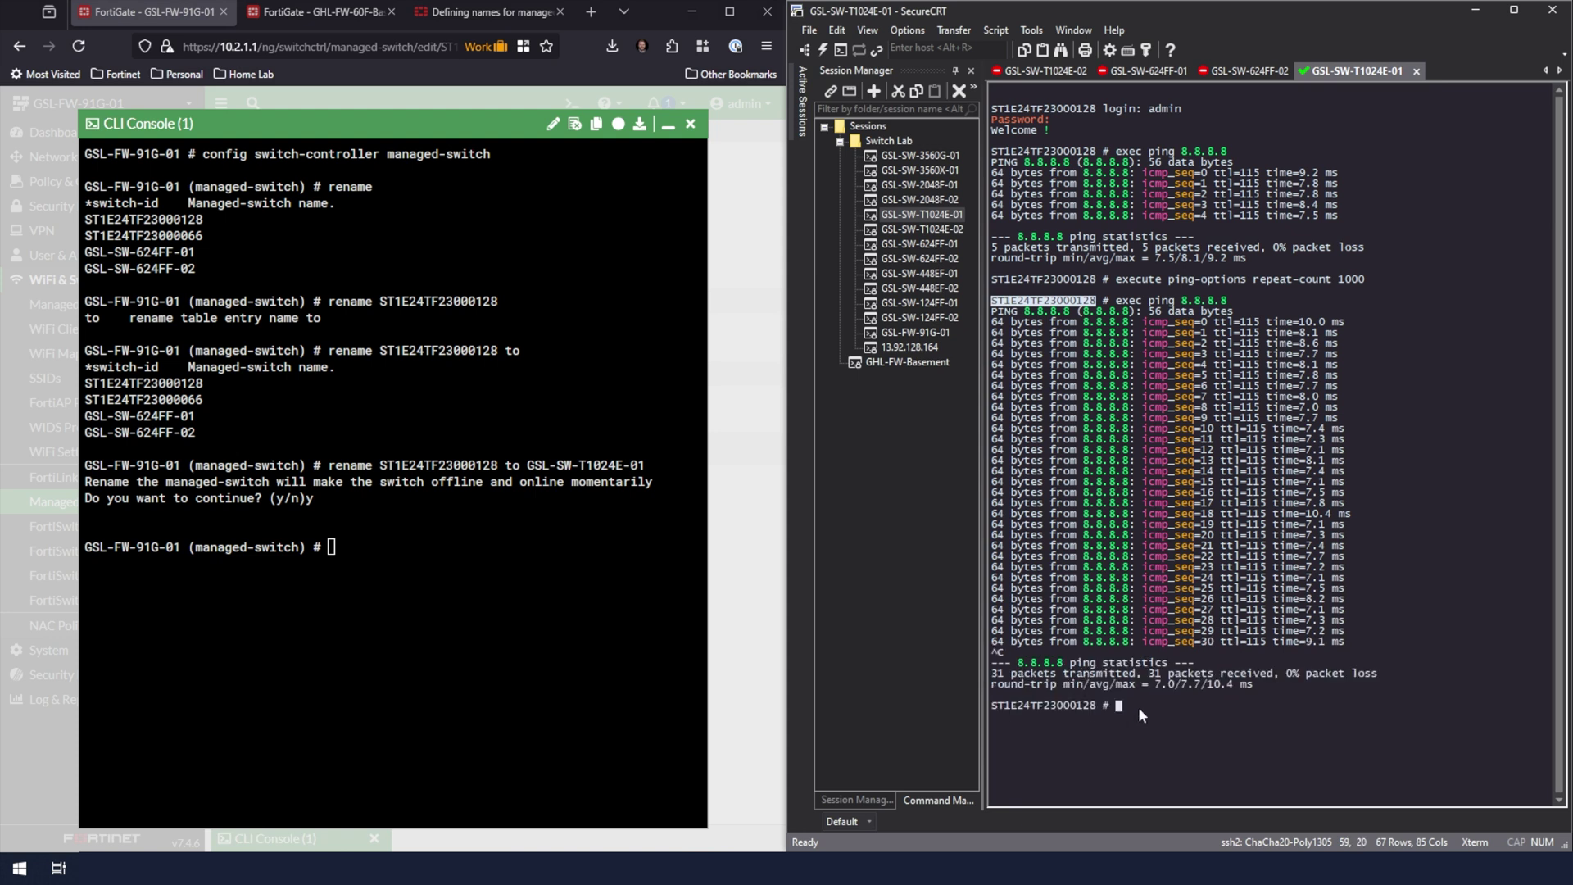
{"action": "key", "text": "Return"}
{"action": "key", "text": "Return"}
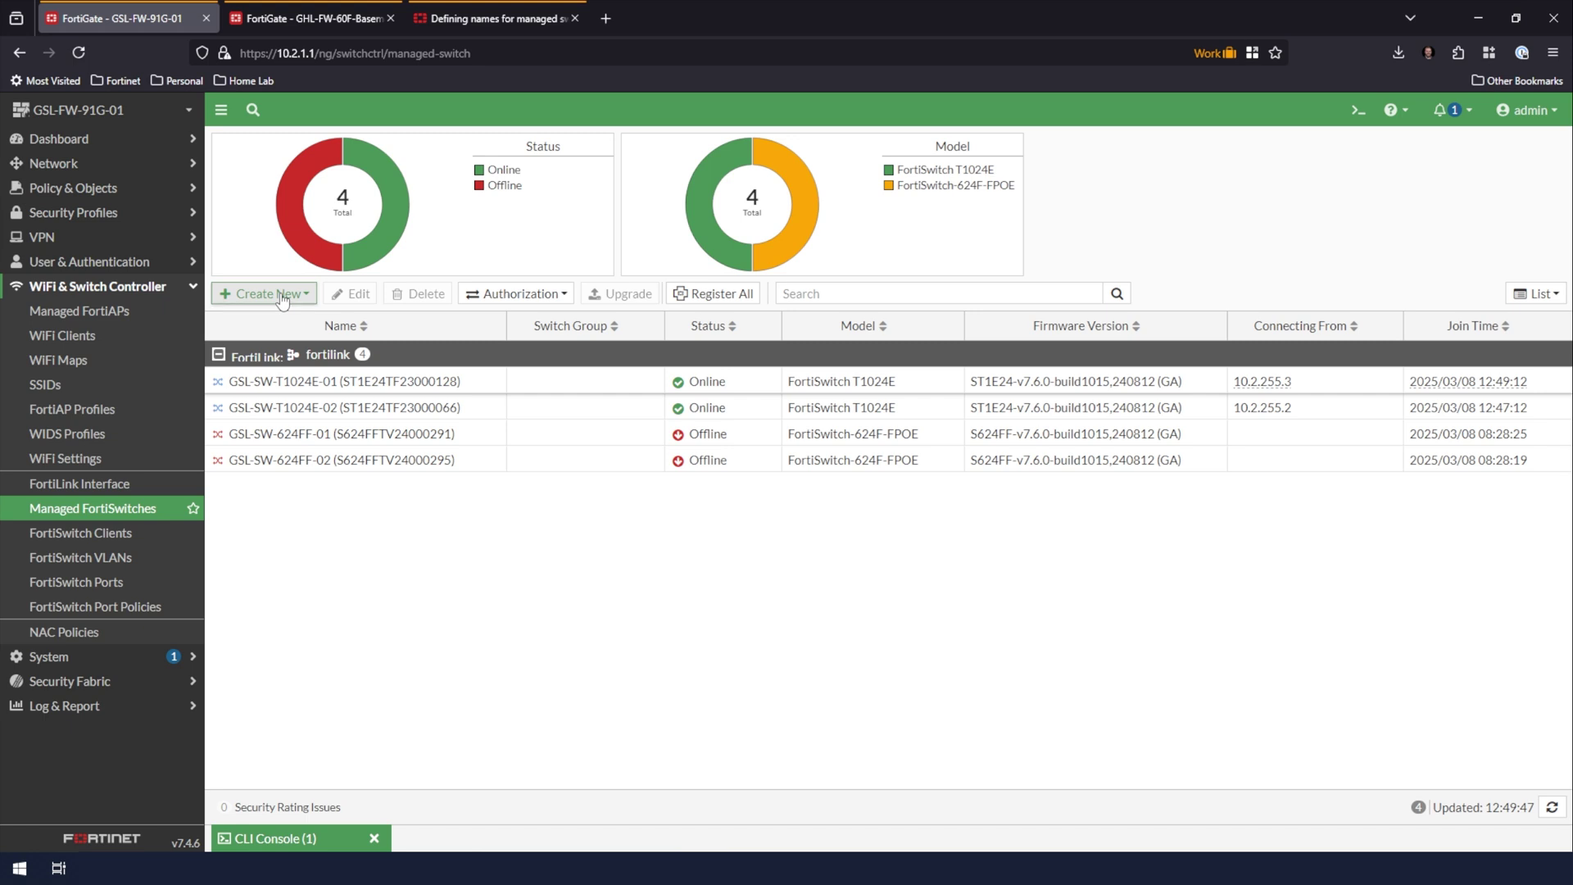
Start a new Managed FortiSwitch entry and copy the GSL-SW-124FF-01 switch's serial from SecureCRT.
{"action": "left_click", "coordinate": [282, 297]}
{"action": "left_click", "coordinate": [283, 316]}
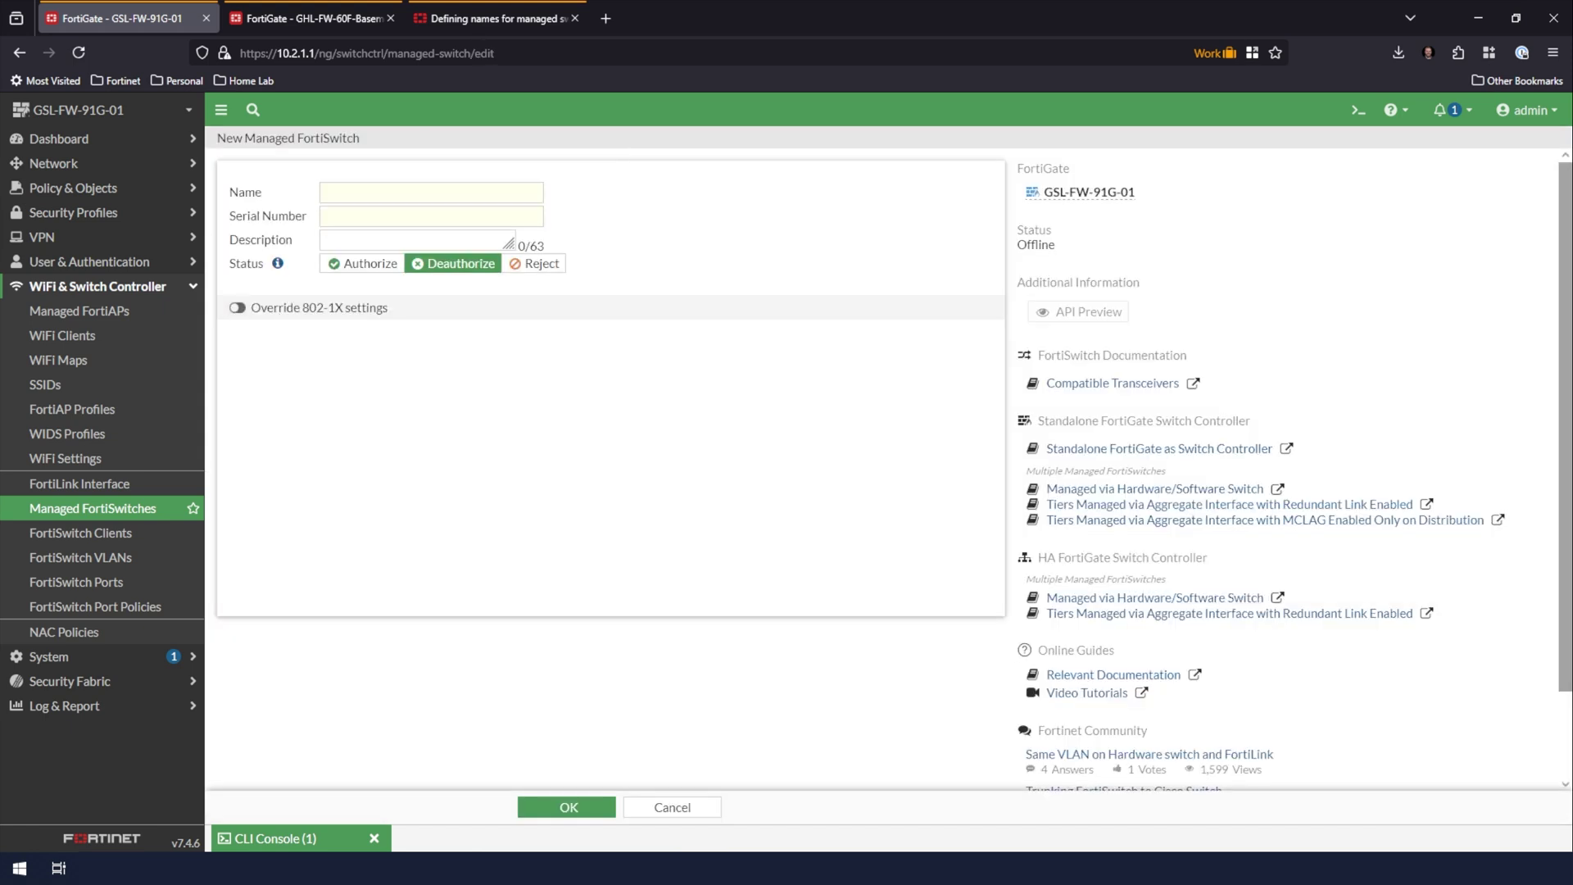
{"action": "key", "text": "alt+Tab"}
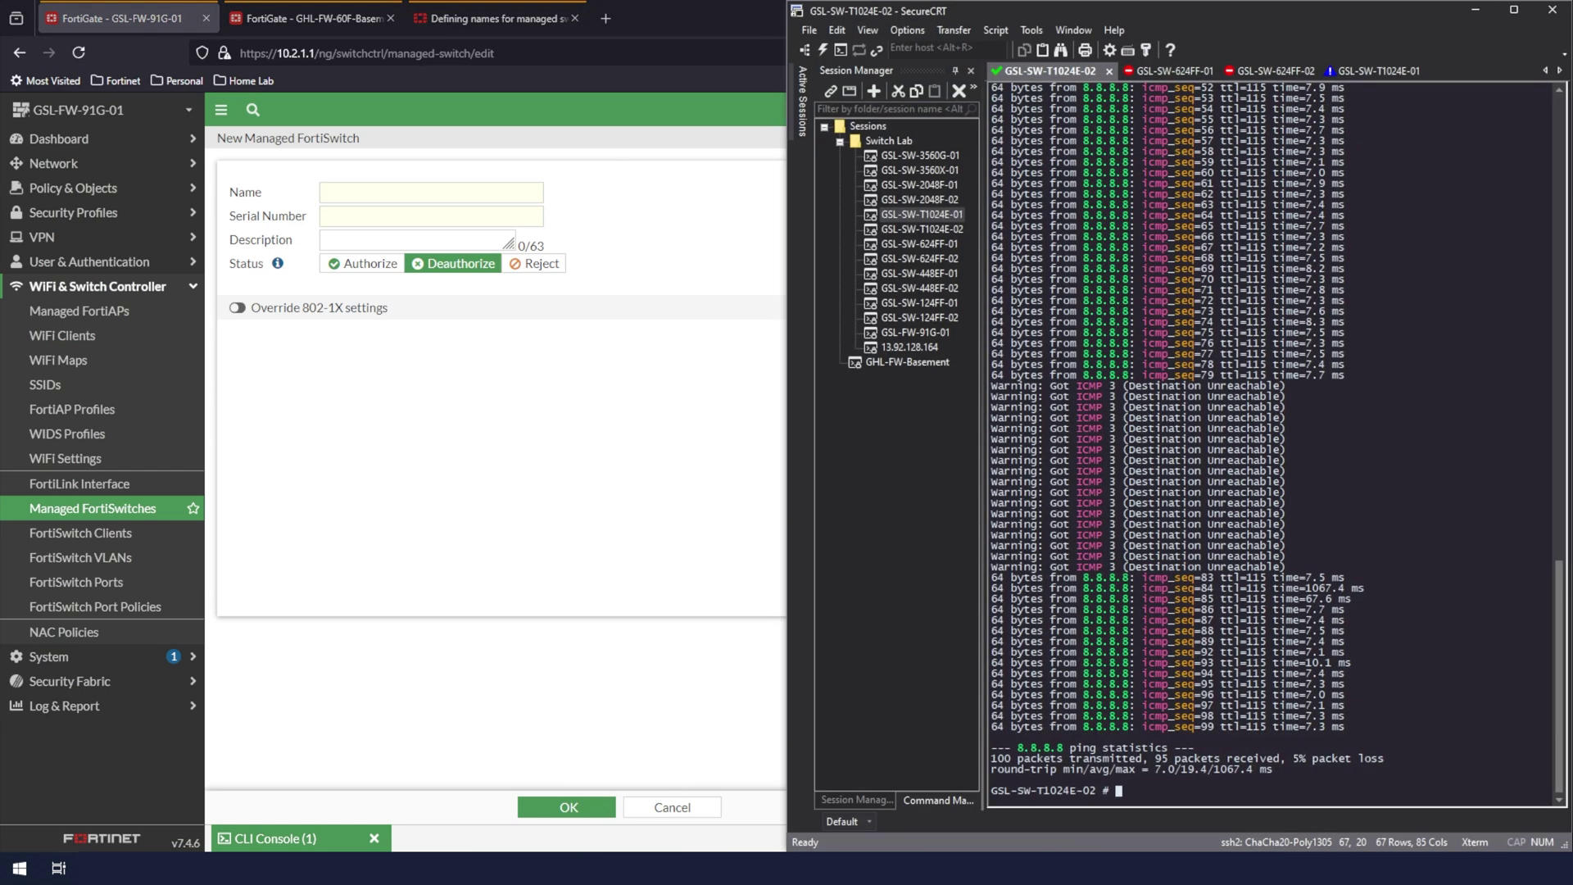
{"action": "double_click", "coordinate": [906, 303]}
{"action": "double_click", "coordinate": [1055, 112]}
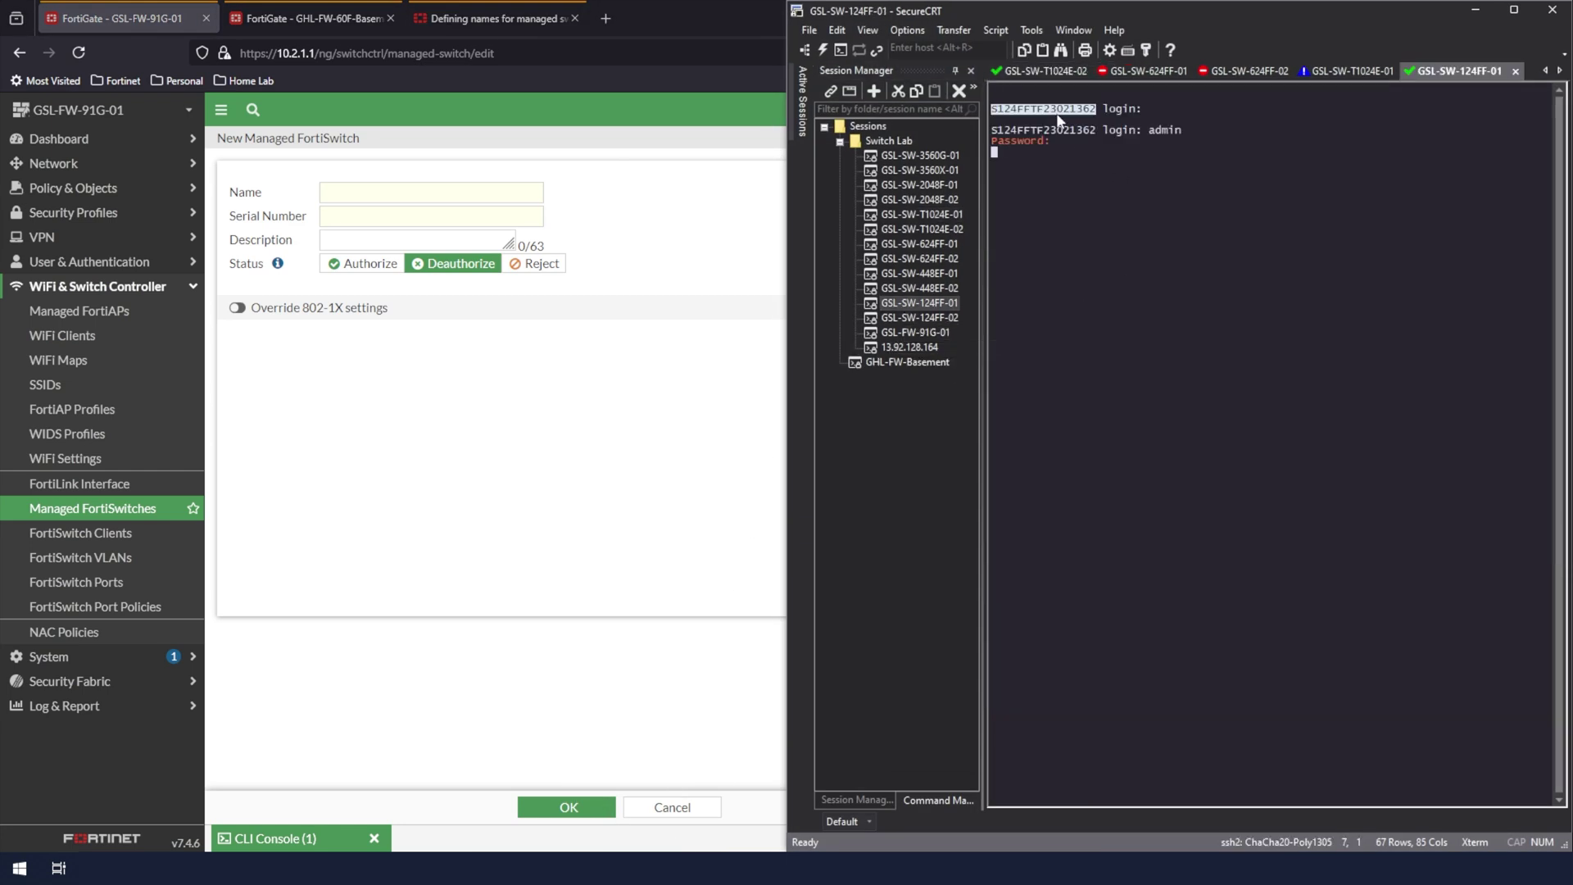
{"action": "right_click", "coordinate": [1057, 107]}
{"action": "left_click", "coordinate": [1090, 112]}
{"action": "key", "text": "alt+Tab"}
Fill in serial S124FFTF23021362 and name GSL-SW-124FF-01 in the new switch form.
{"action": "left_click", "coordinate": [379, 215]}
{"action": "key", "text": "ctrl+v"}
{"action": "key", "text": "shift+Tab"}
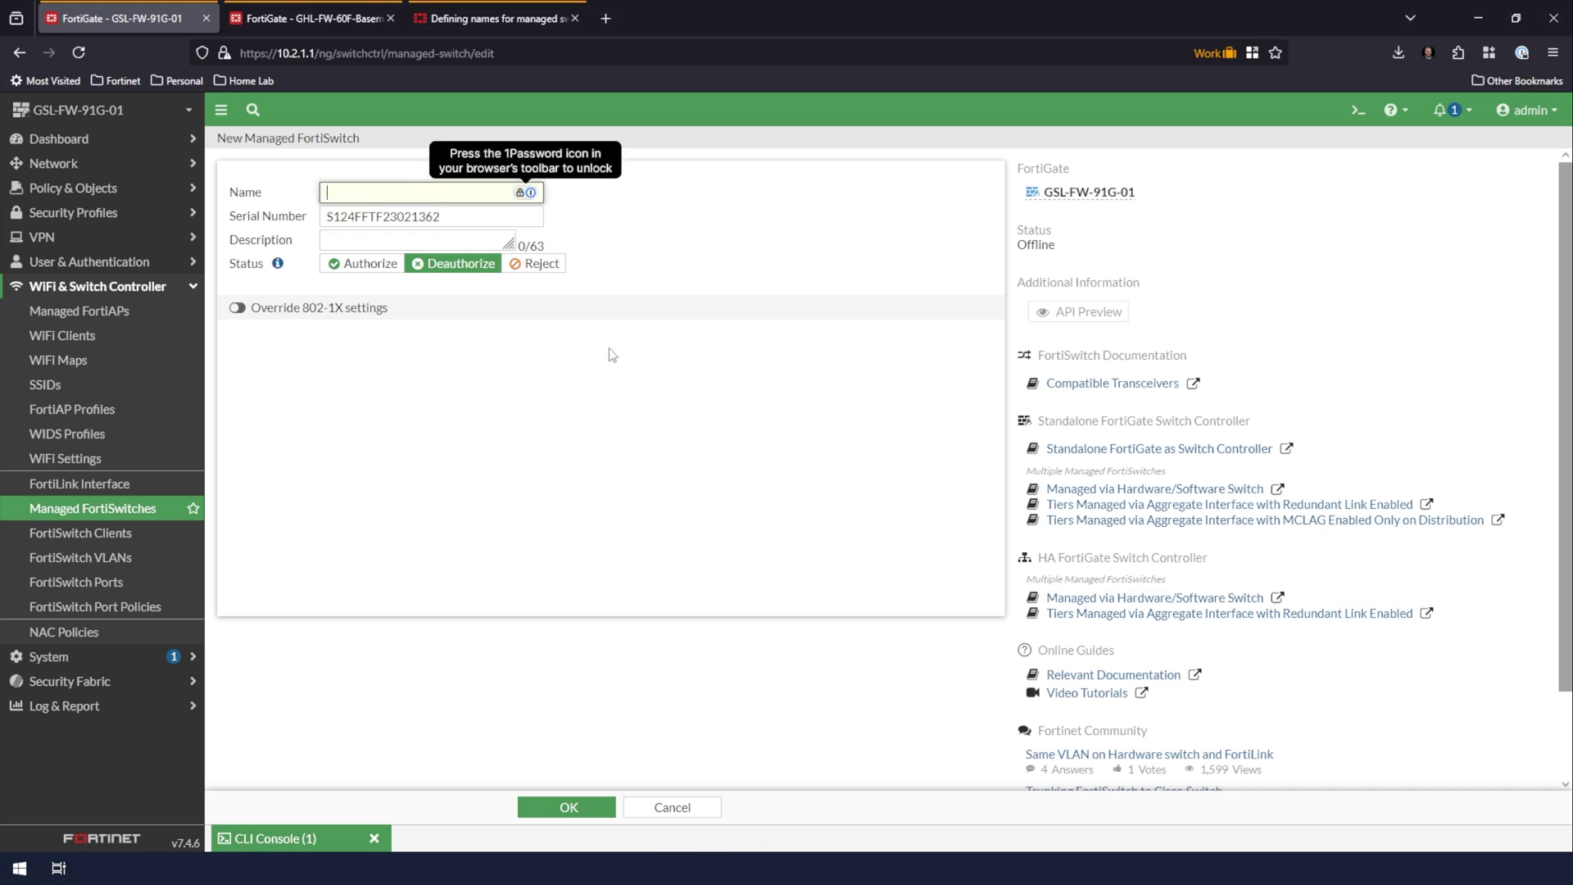
{"action": "type", "text": "GSL"}
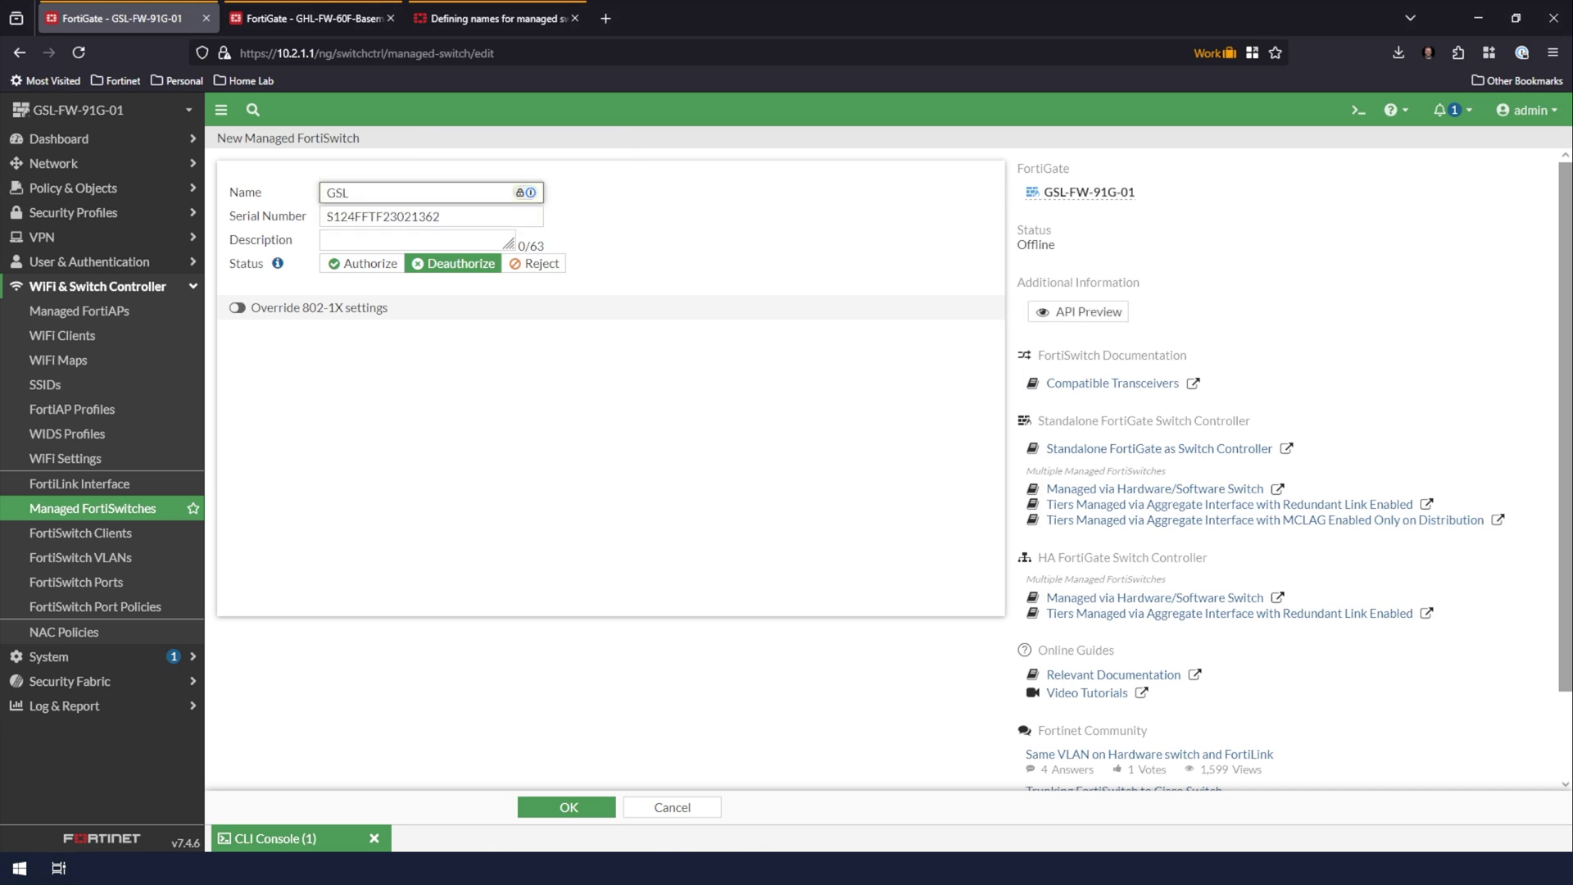
{"action": "type", "text": "-SW-124FF-01"}
Save the GSL-SW-124FF-01 entry, then set its status to Authorize and save.
{"action": "left_click", "coordinate": [579, 807]}
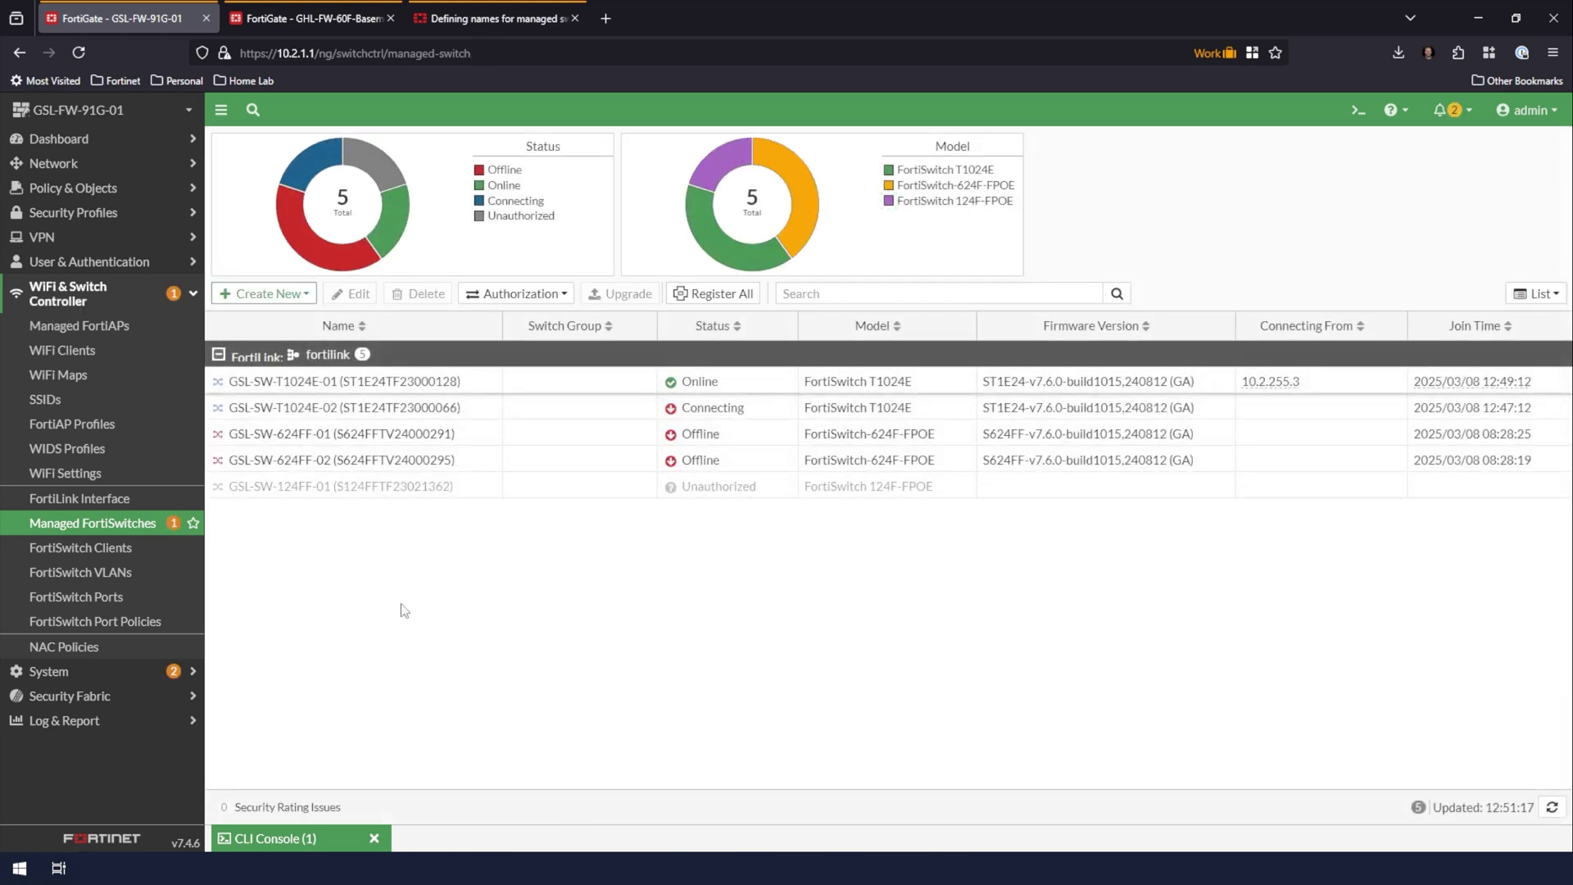
{"action": "left_click", "coordinate": [275, 487]}
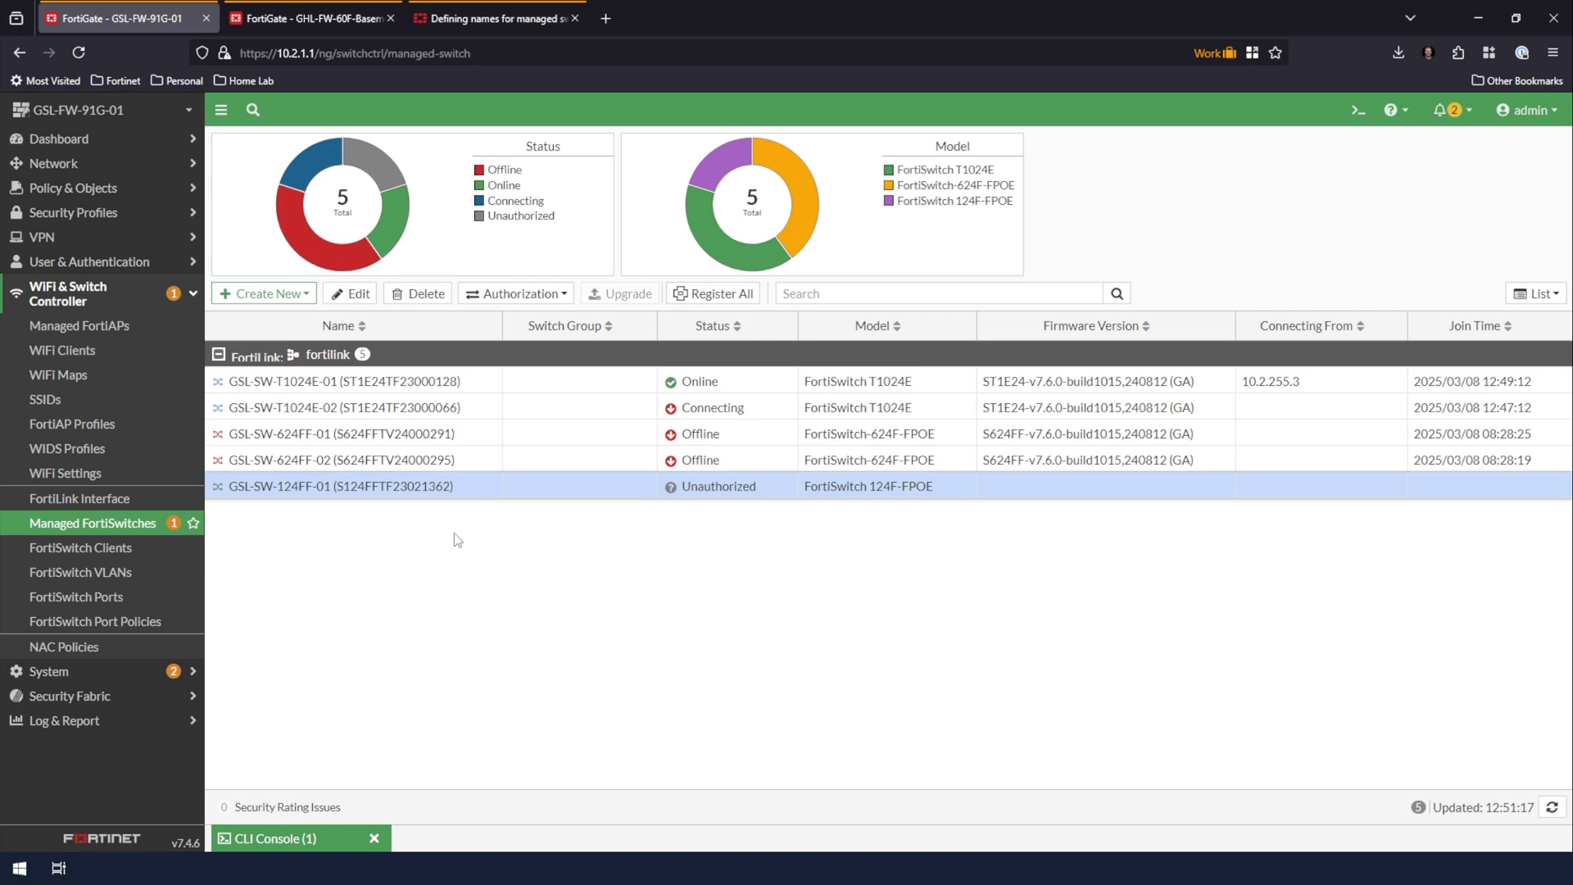
{"action": "double_click", "coordinate": [459, 488]}
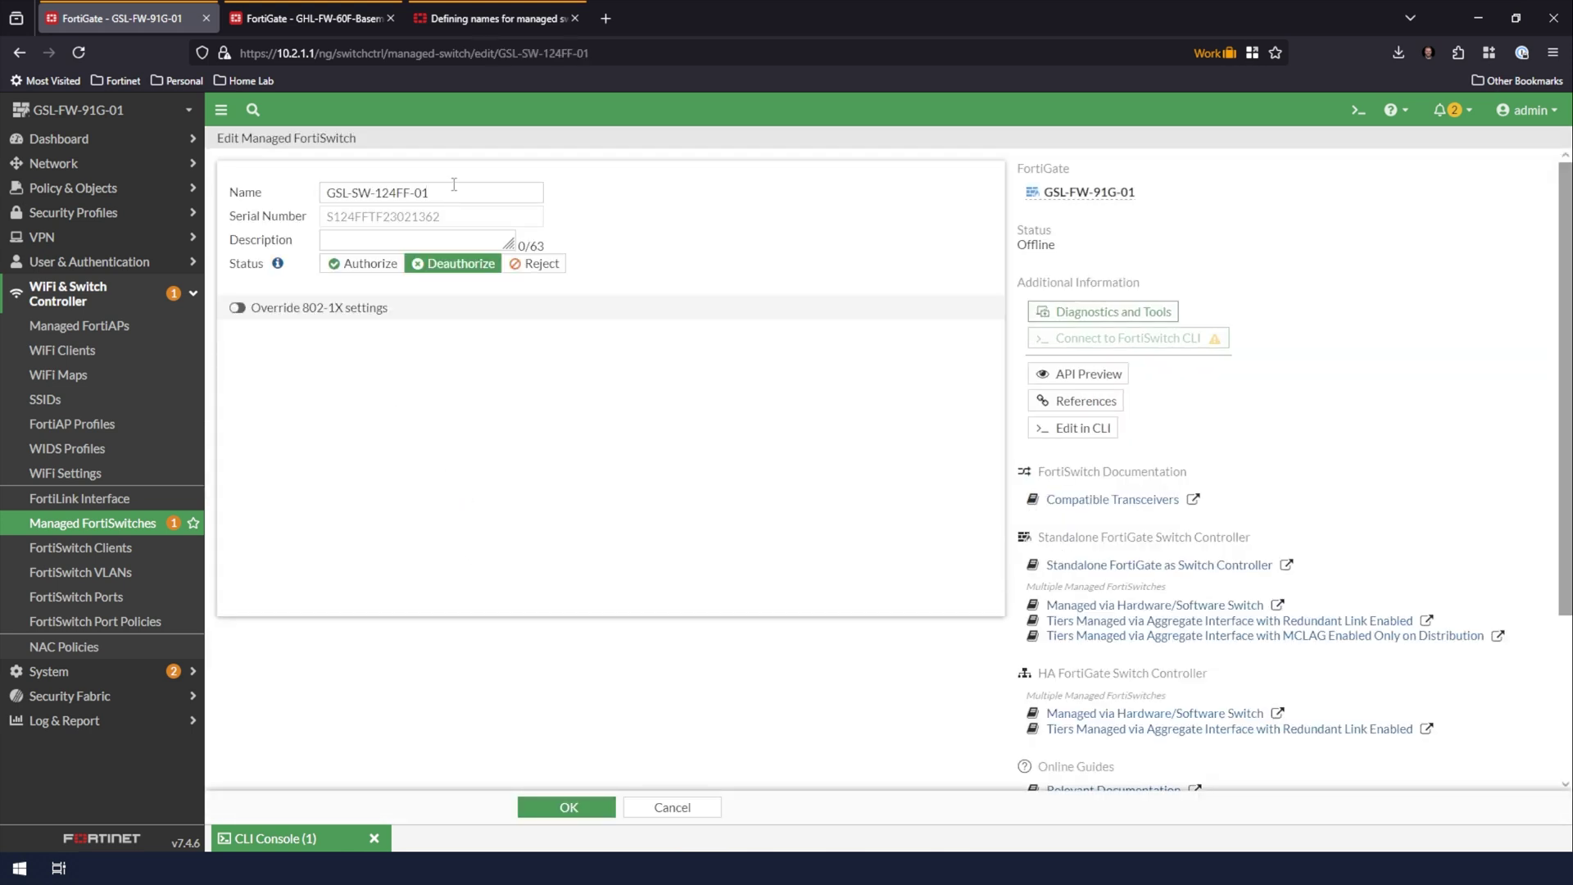
{"action": "triple_click", "coordinate": [454, 185]}
{"action": "left_click", "coordinate": [450, 190]}
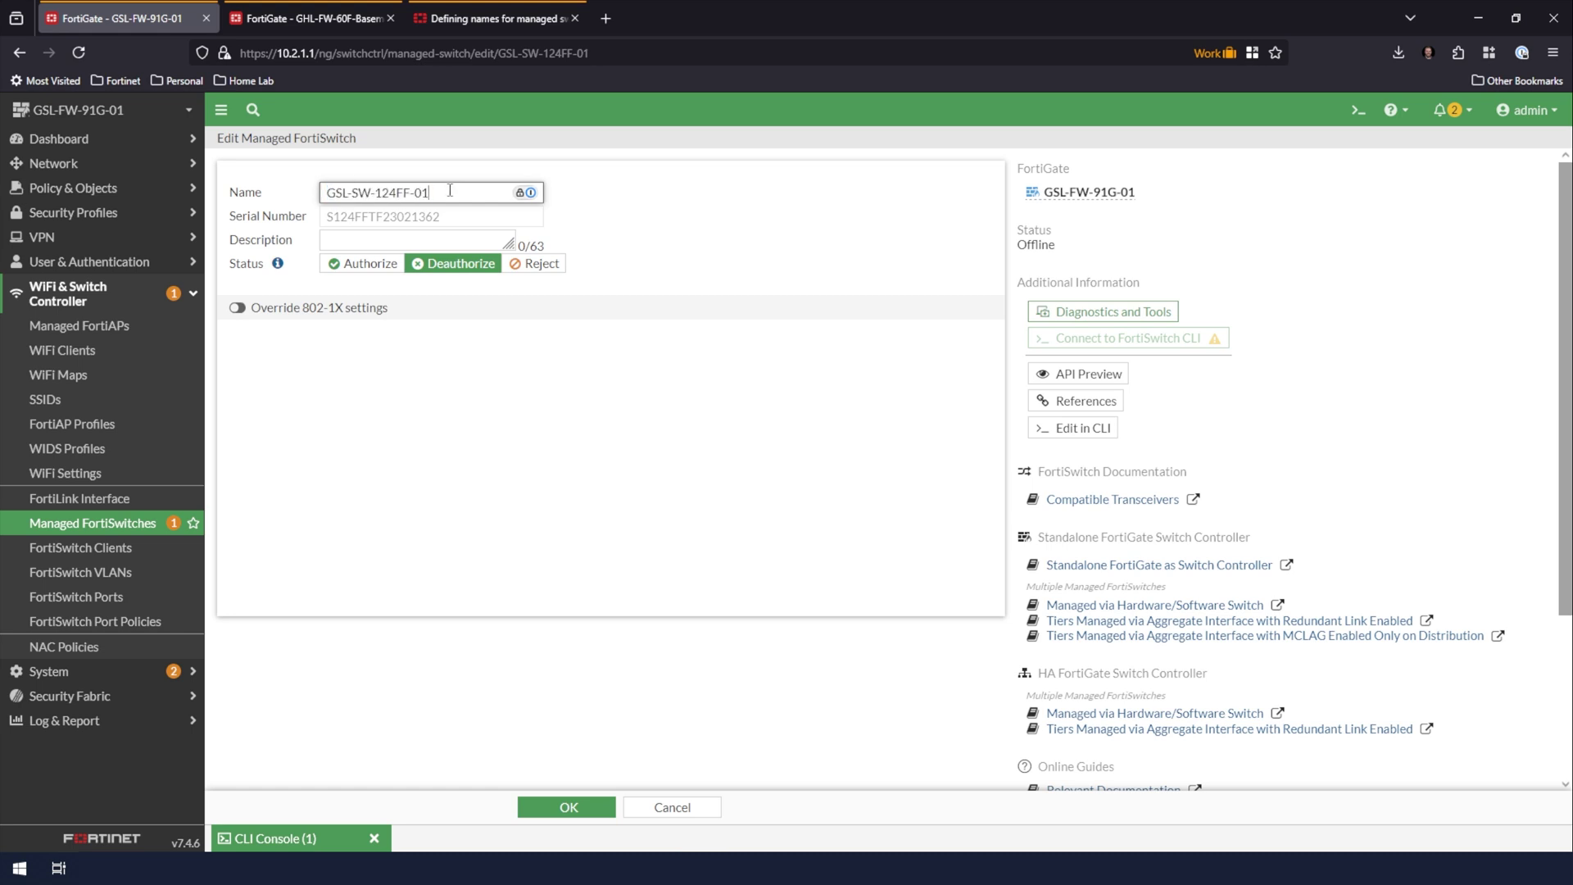
{"action": "left_click", "coordinate": [515, 488]}
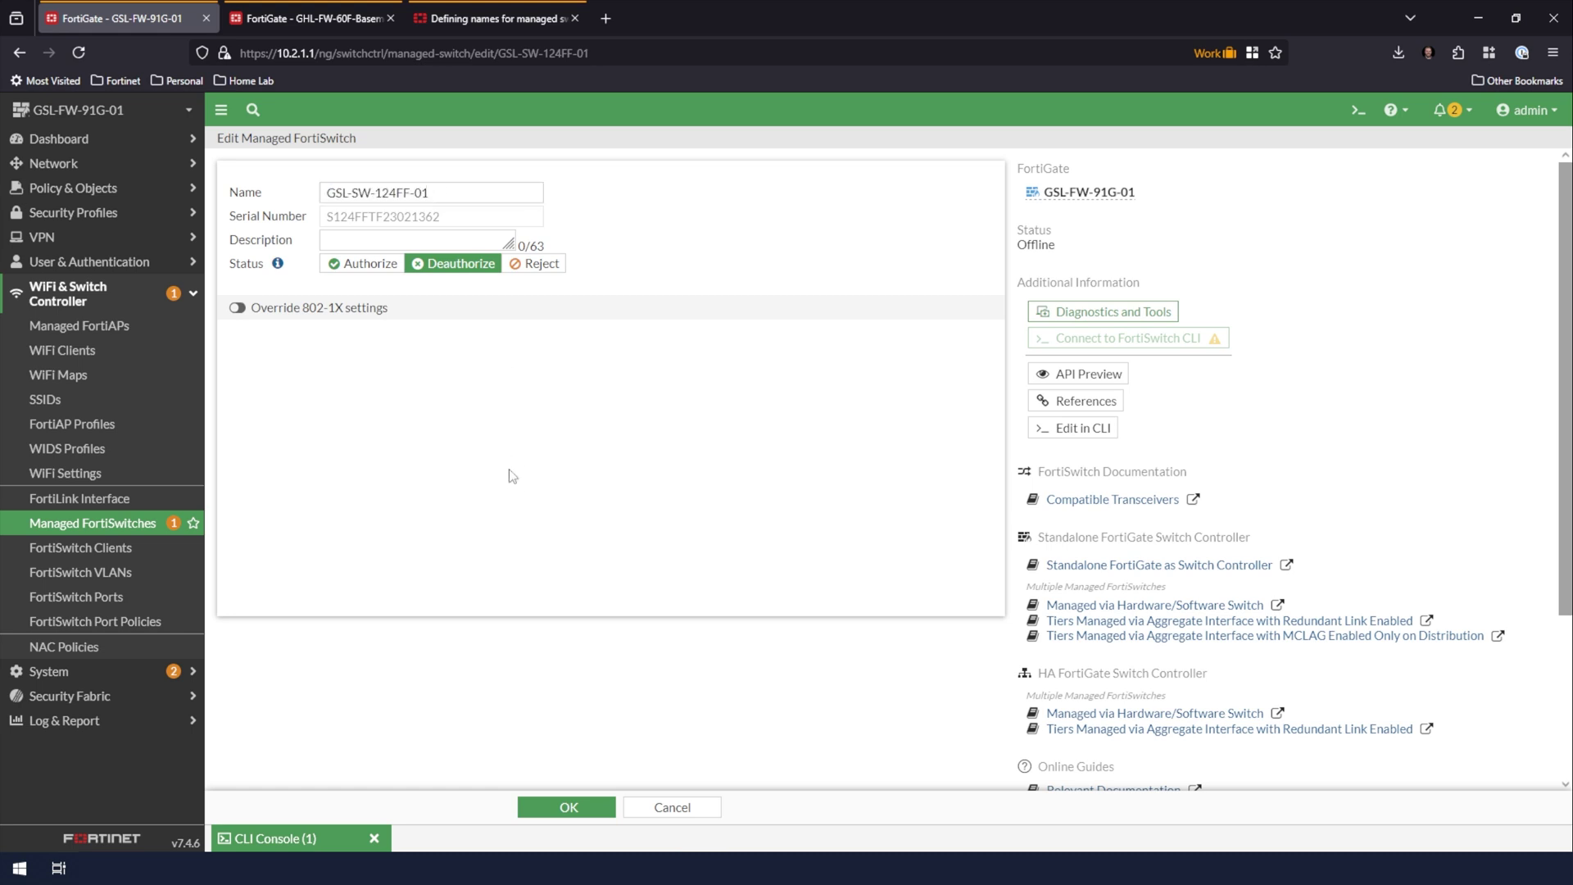
{"action": "left_click", "coordinate": [363, 264]}
{"action": "left_click", "coordinate": [582, 809]}
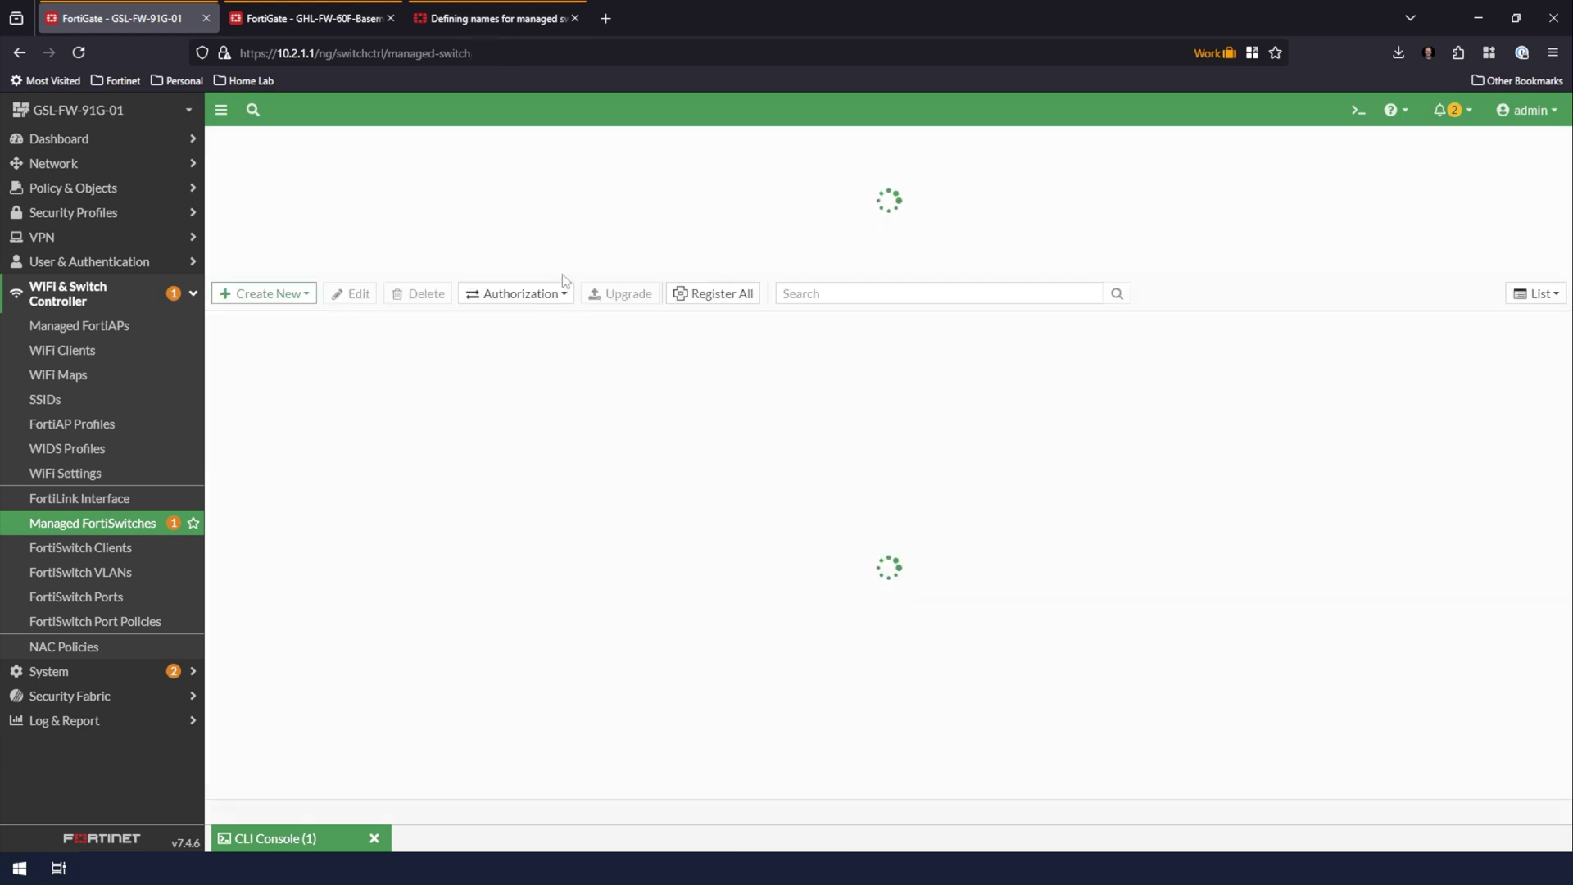
Check that authorized GSL-SW-124FF-01's name is locked, then deauthorize it and save.
{"action": "double_click", "coordinate": [447, 489]}
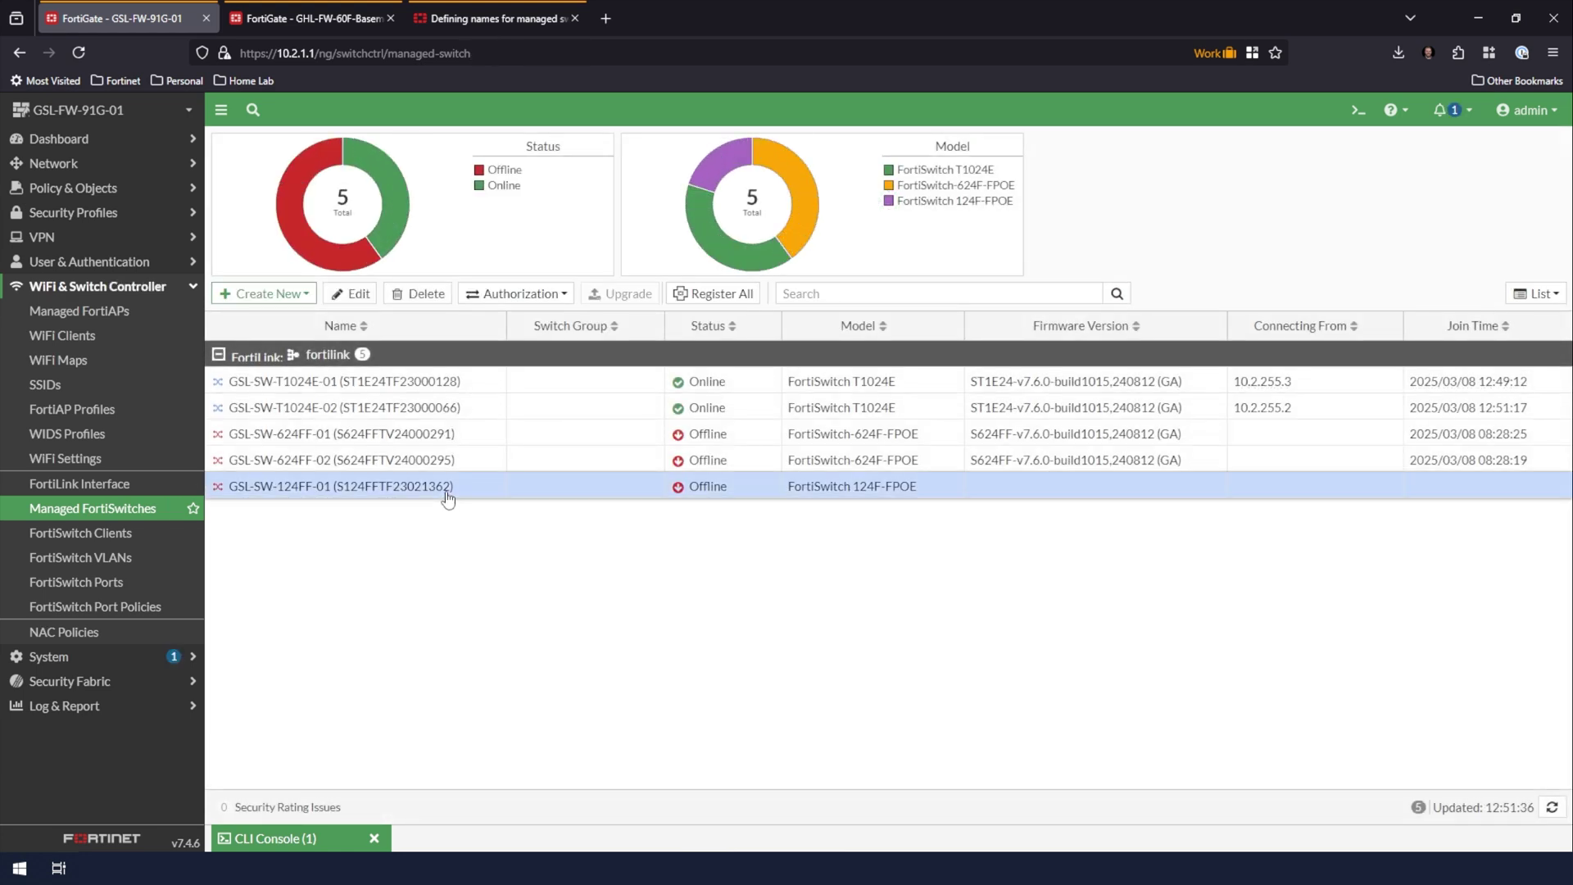
{"action": "triple_click", "coordinate": [455, 197]}
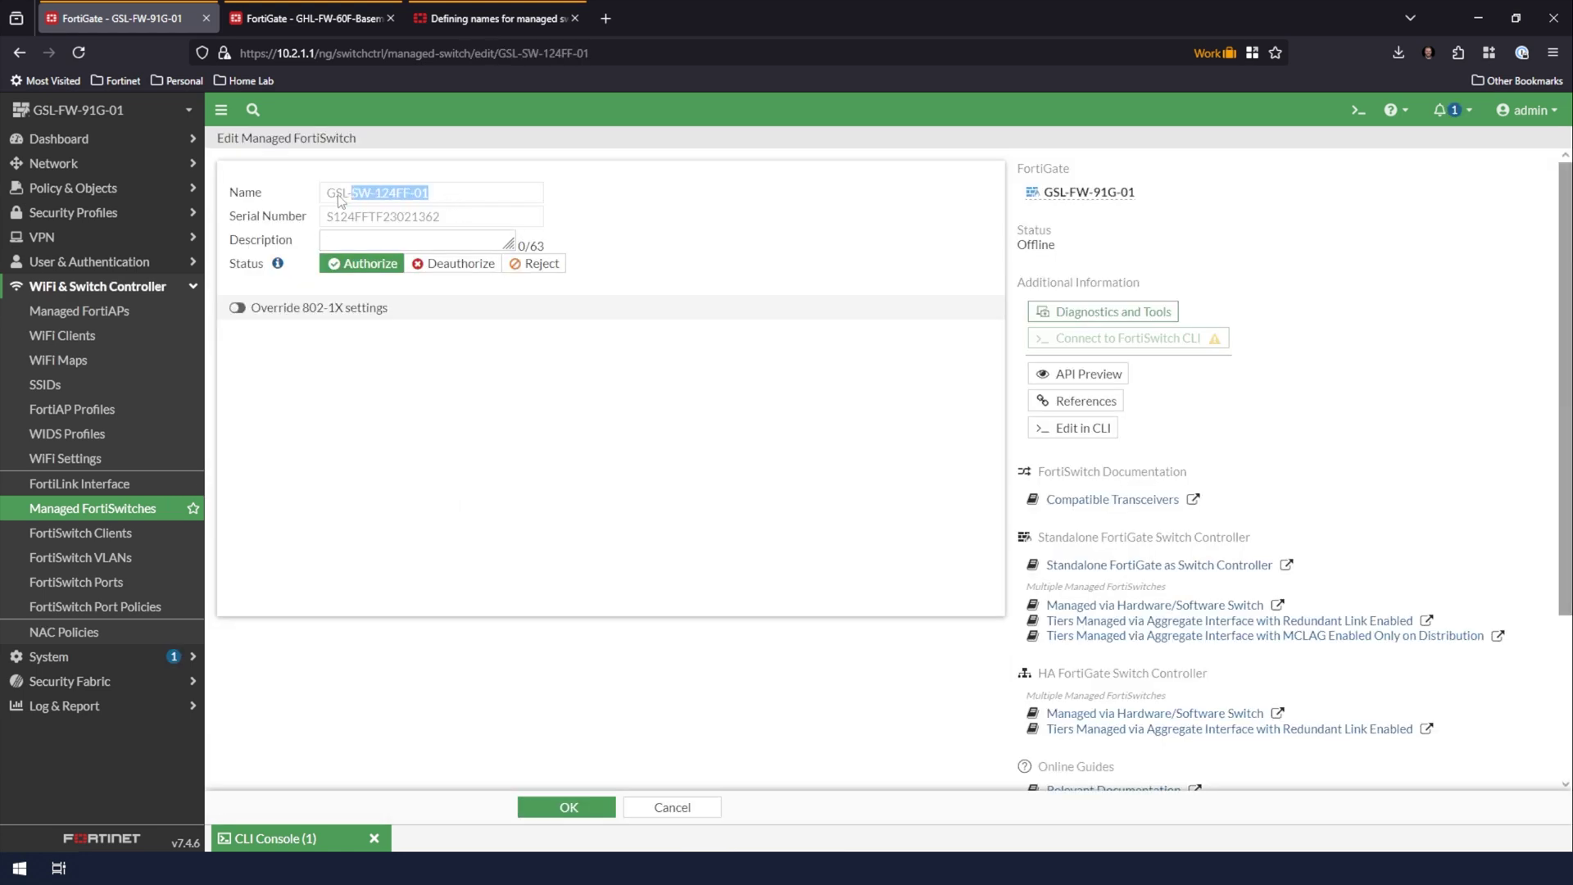
{"action": "left_click", "coordinate": [451, 190]}
{"action": "left_click", "coordinate": [453, 265]}
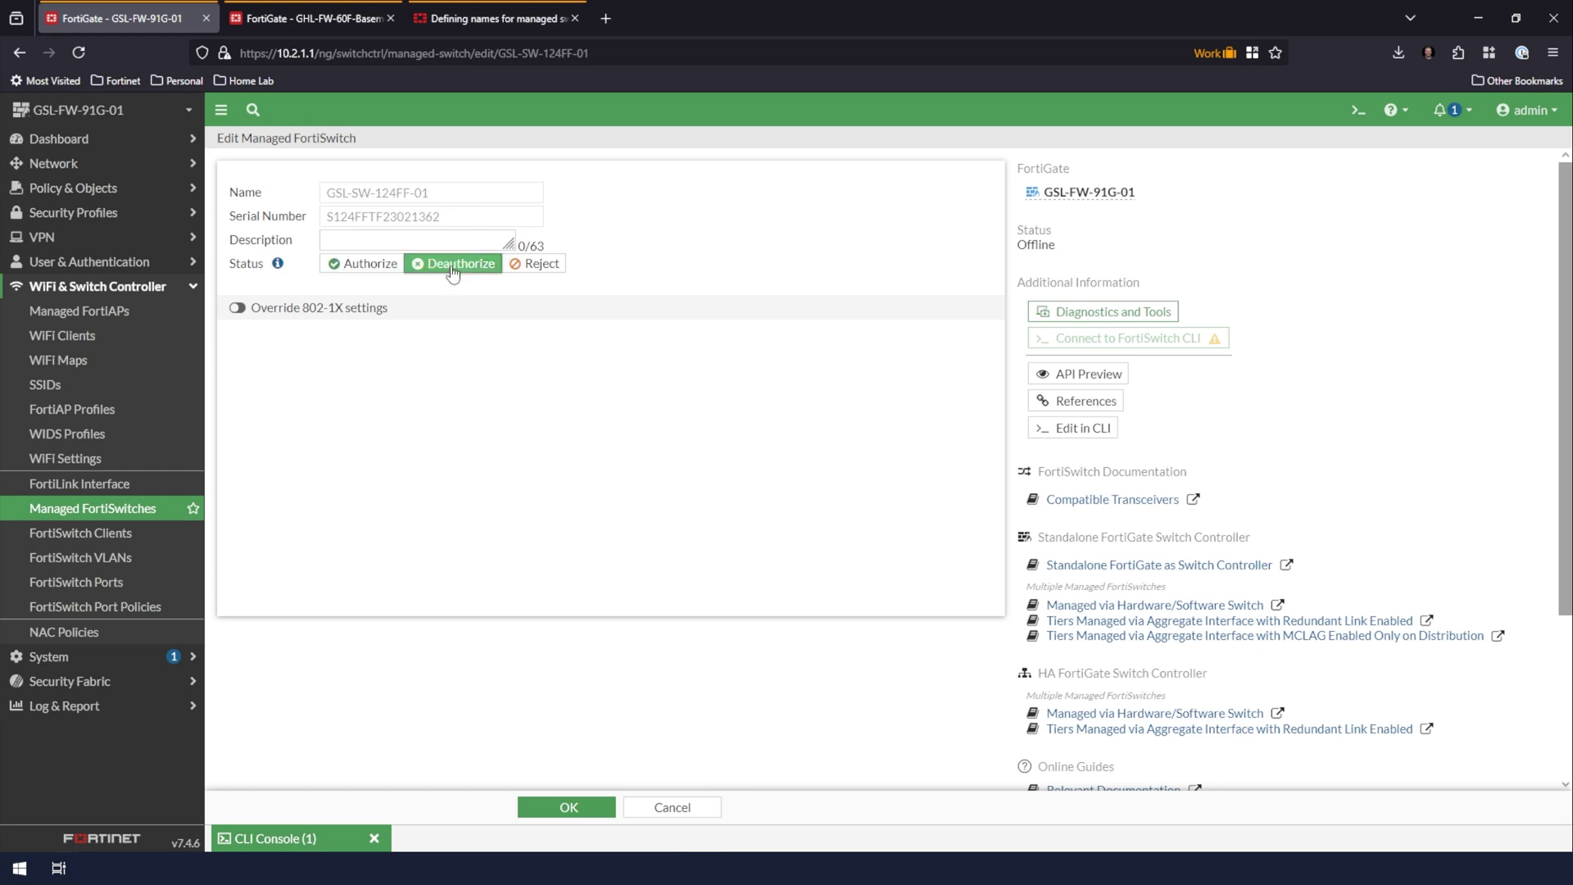
{"action": "left_click", "coordinate": [592, 809]}
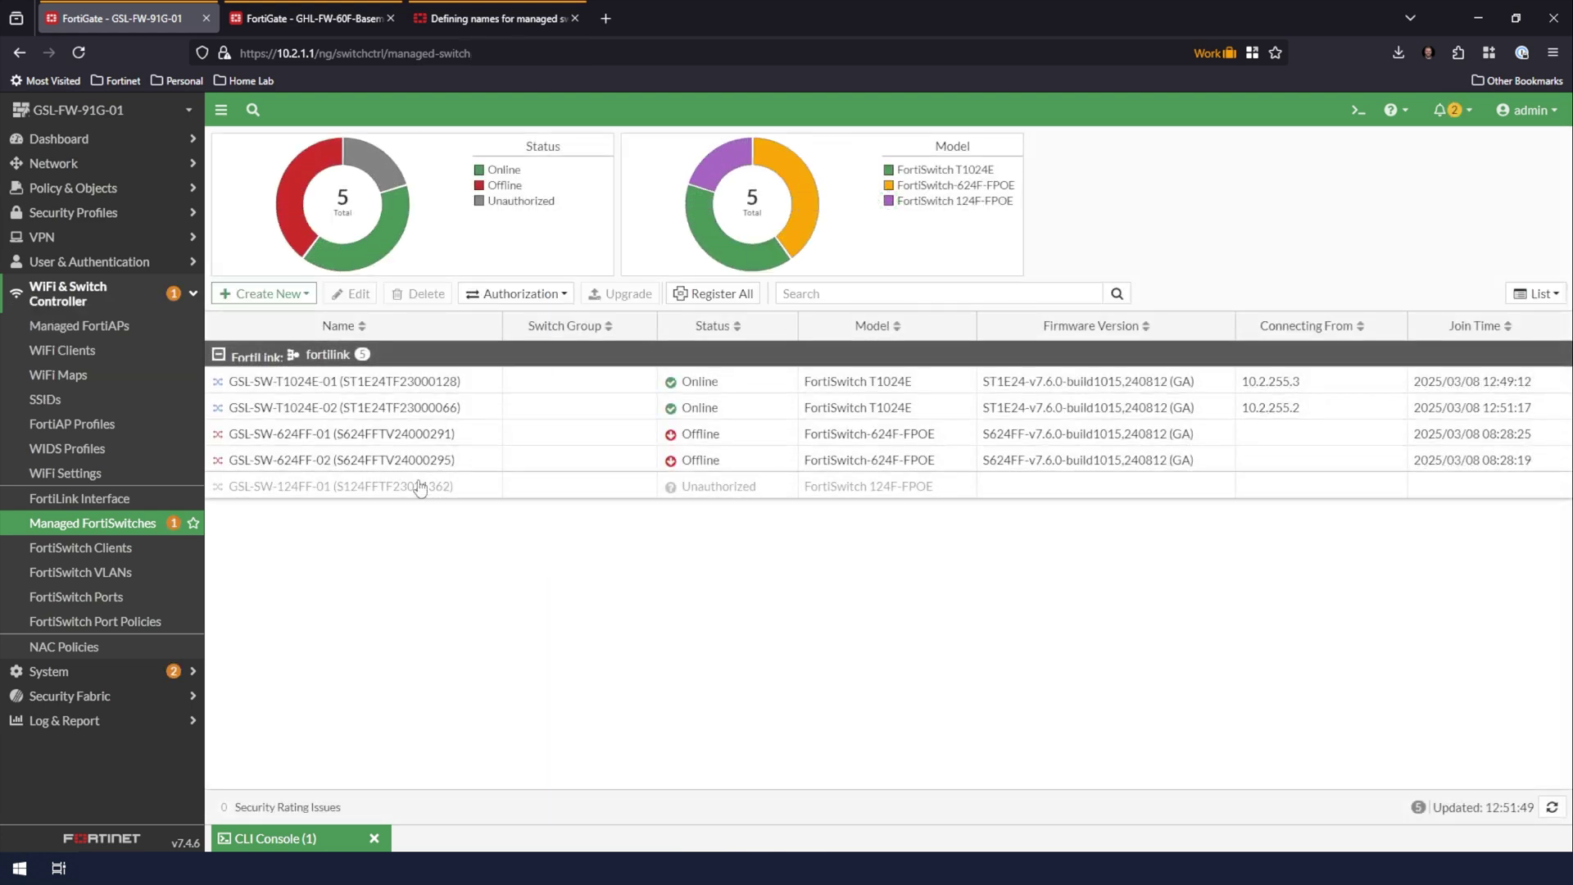
Reopen GSL-SW-124FF-01 and select its now-editable Name value.
{"action": "double_click", "coordinate": [414, 486]}
{"action": "triple_click", "coordinate": [438, 190]}
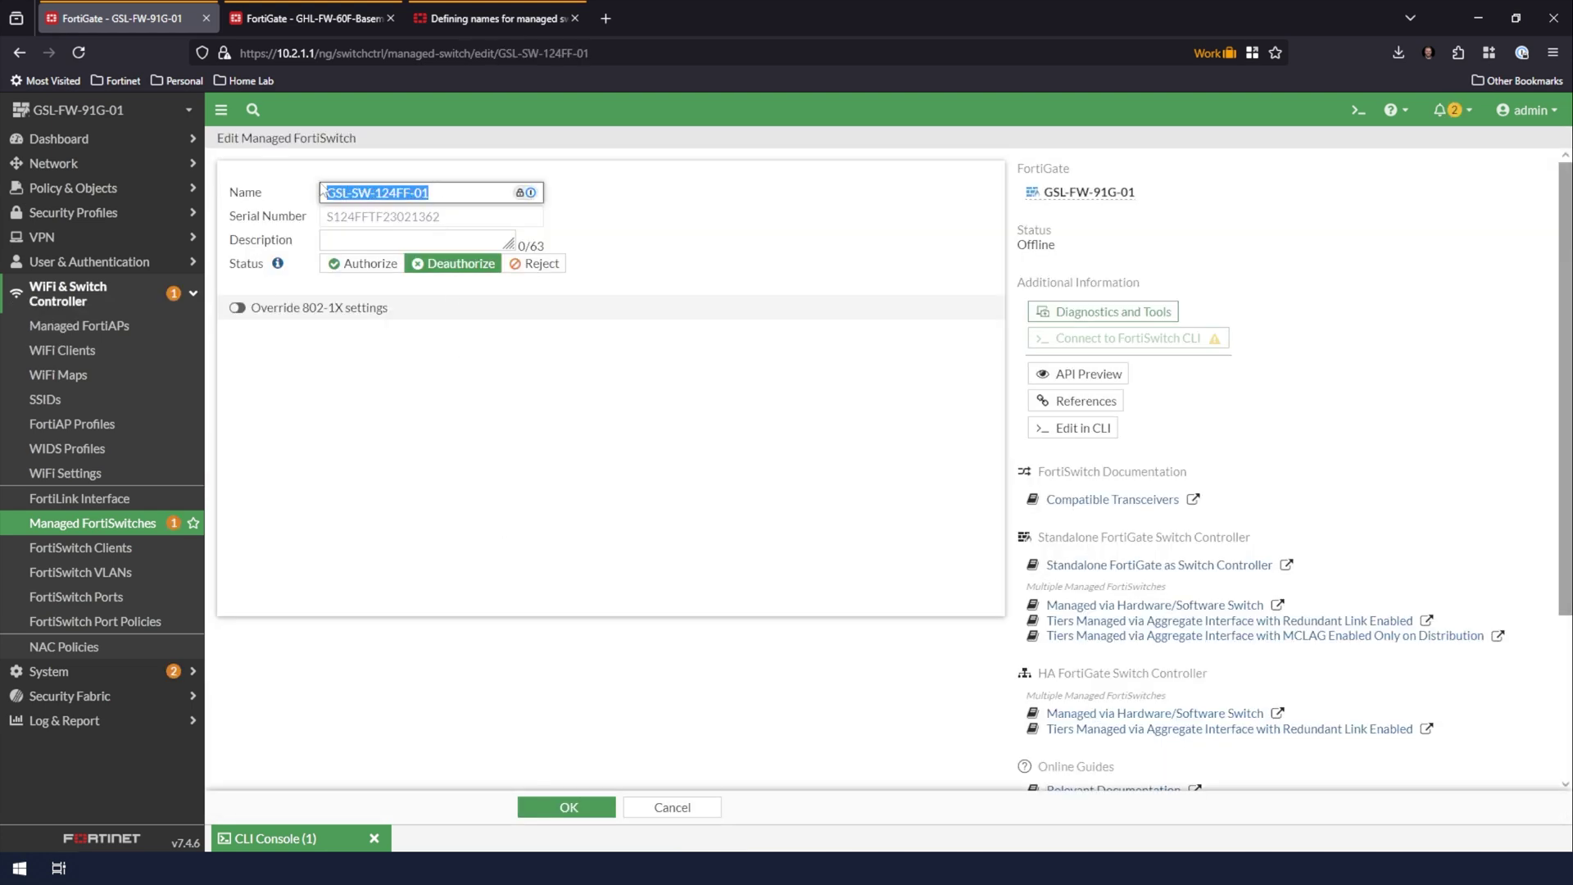
{"action": "left_click", "coordinate": [445, 191]}
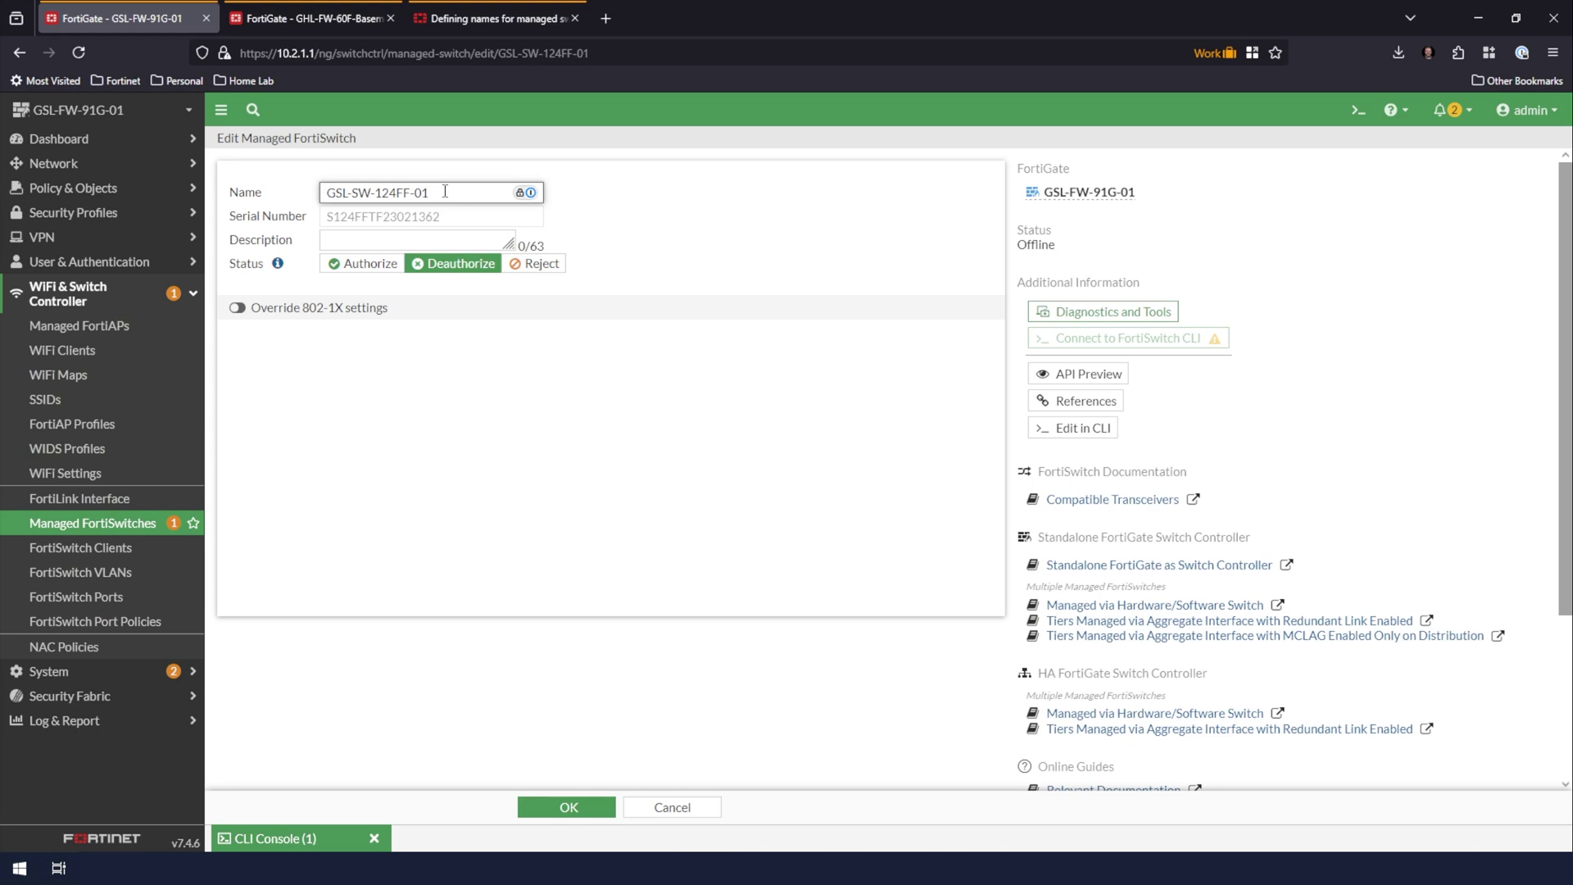